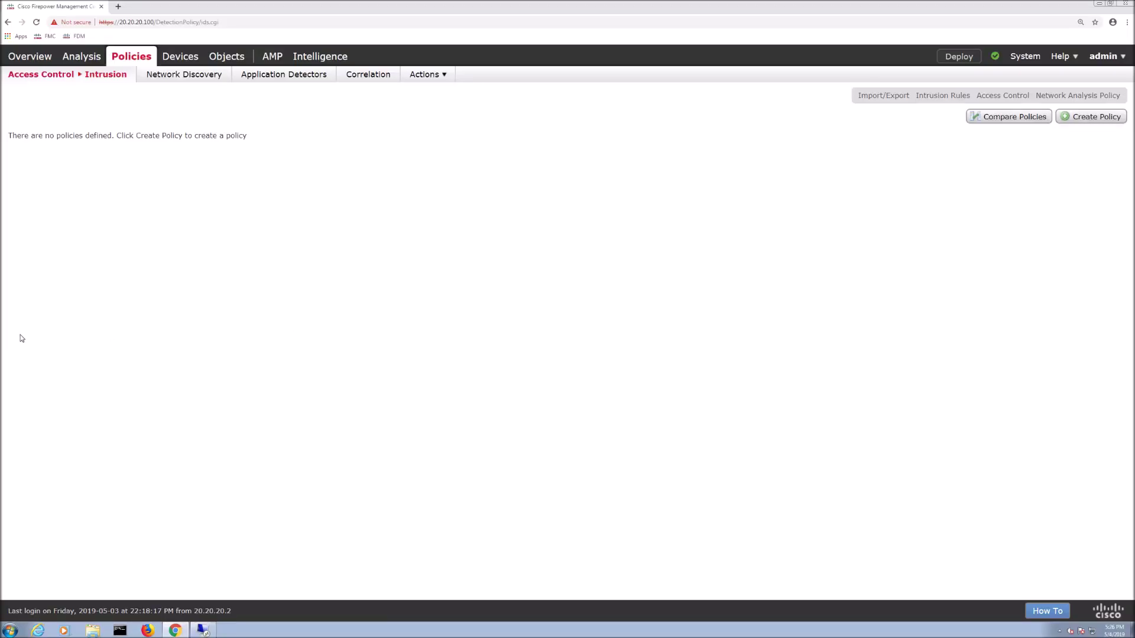
Open the Intrusion Rules list, which has no local rules yet, and start a new rule
{"action": "left_click", "coordinate": [939, 97]}
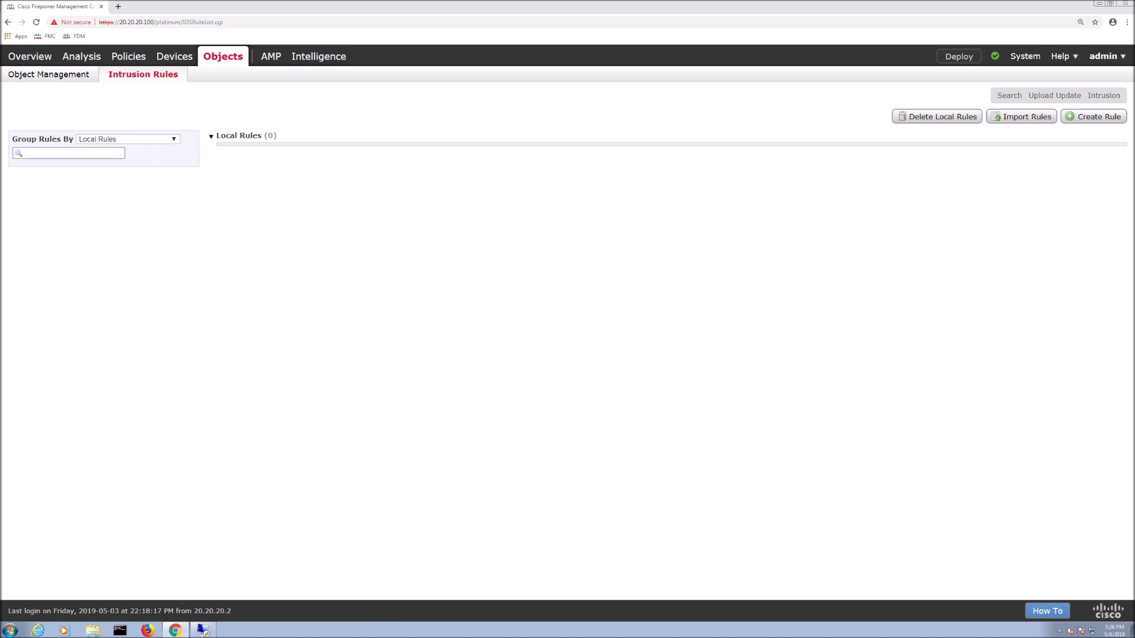
{"action": "left_click", "coordinate": [1083, 117]}
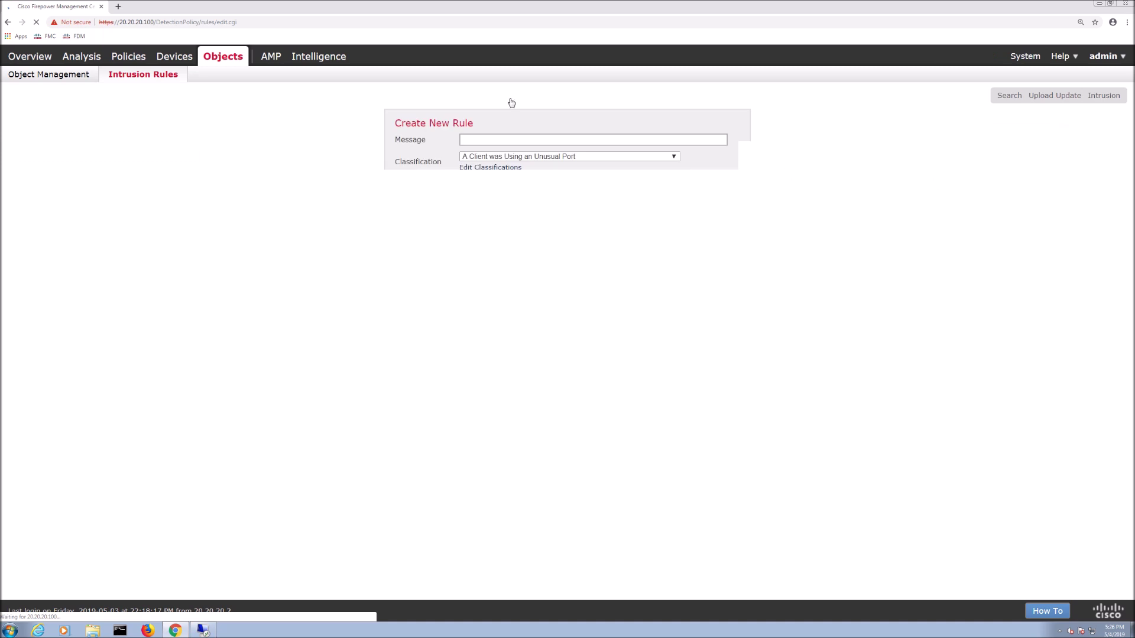
Give the rule the message 'Modbus Read Coils', classification Denial of Service, and protocol tcp
{"action": "left_click", "coordinate": [477, 139]}
{"action": "type", "text": "Mo"}
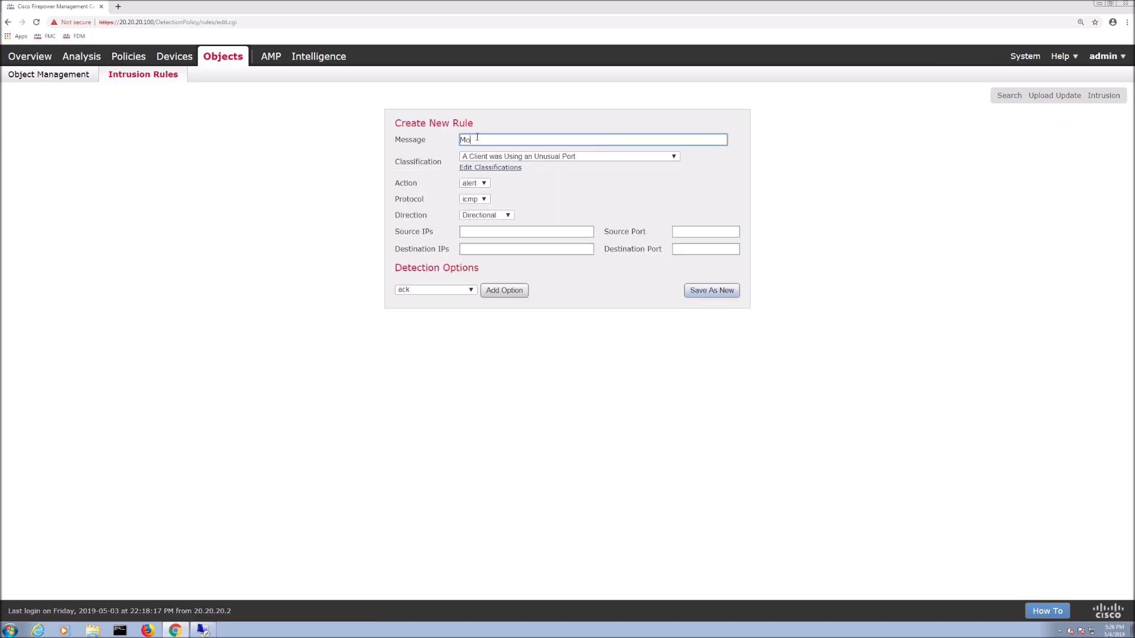
{"action": "type", "text": "dbus Read Coils"}
{"action": "left_click", "coordinate": [494, 157]}
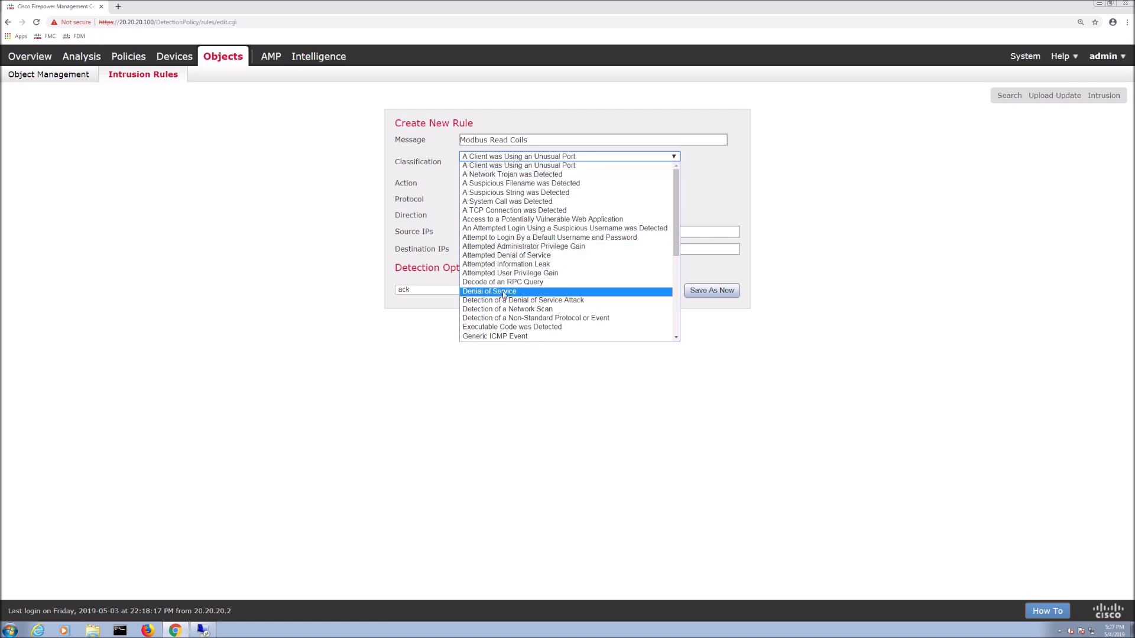
{"action": "left_click", "coordinate": [504, 292]}
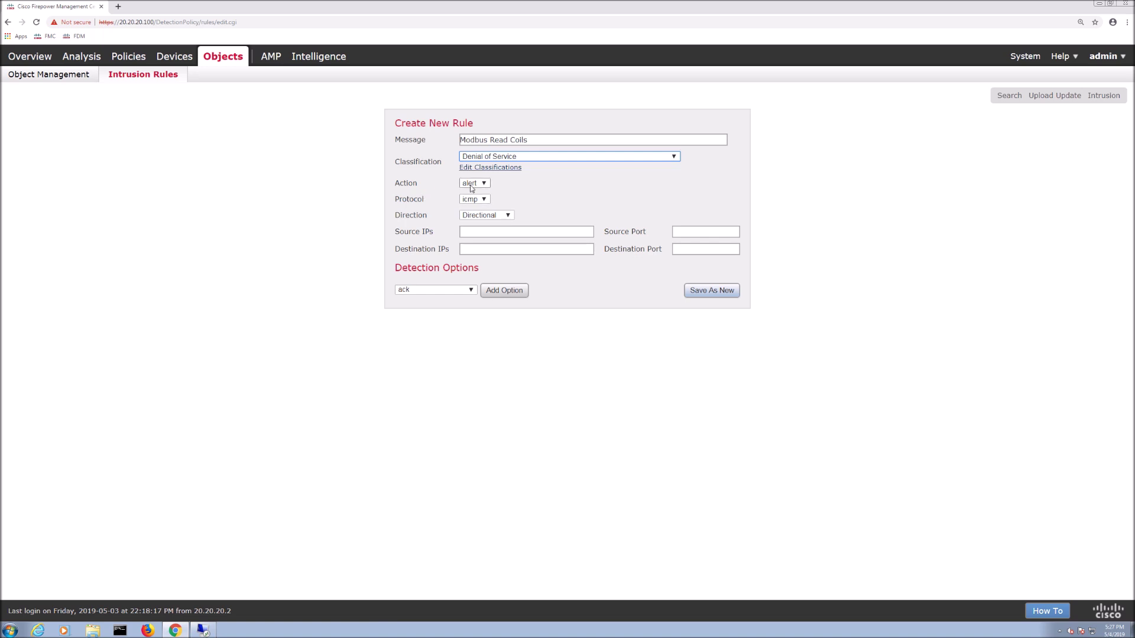
{"action": "left_click", "coordinate": [502, 216]}
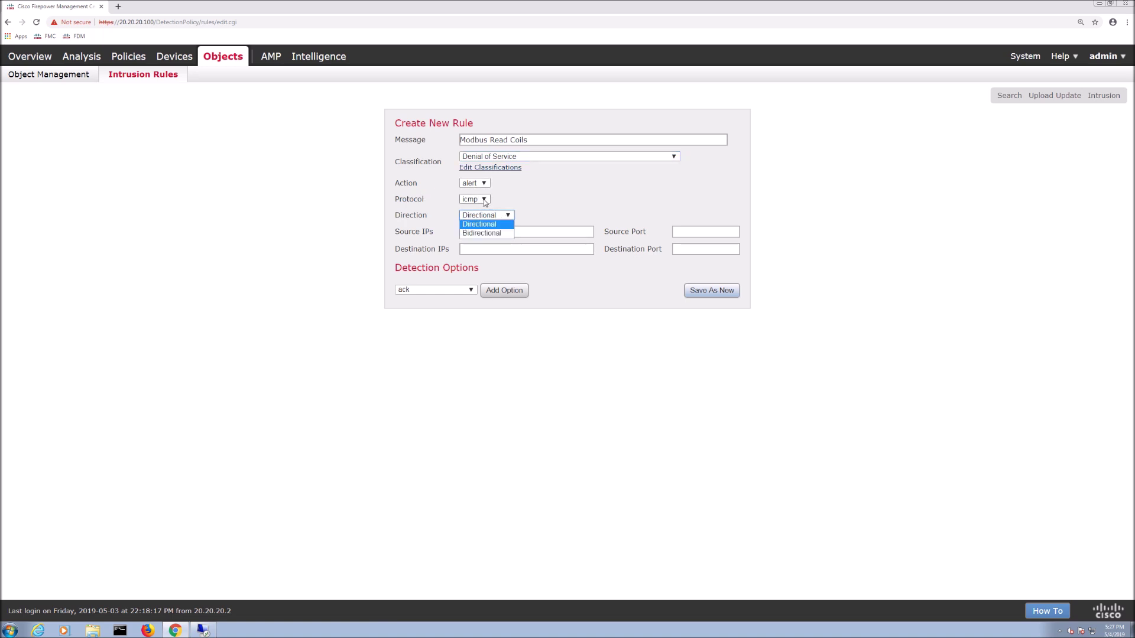
{"action": "left_click", "coordinate": [484, 200]}
{"action": "left_click", "coordinate": [478, 227]}
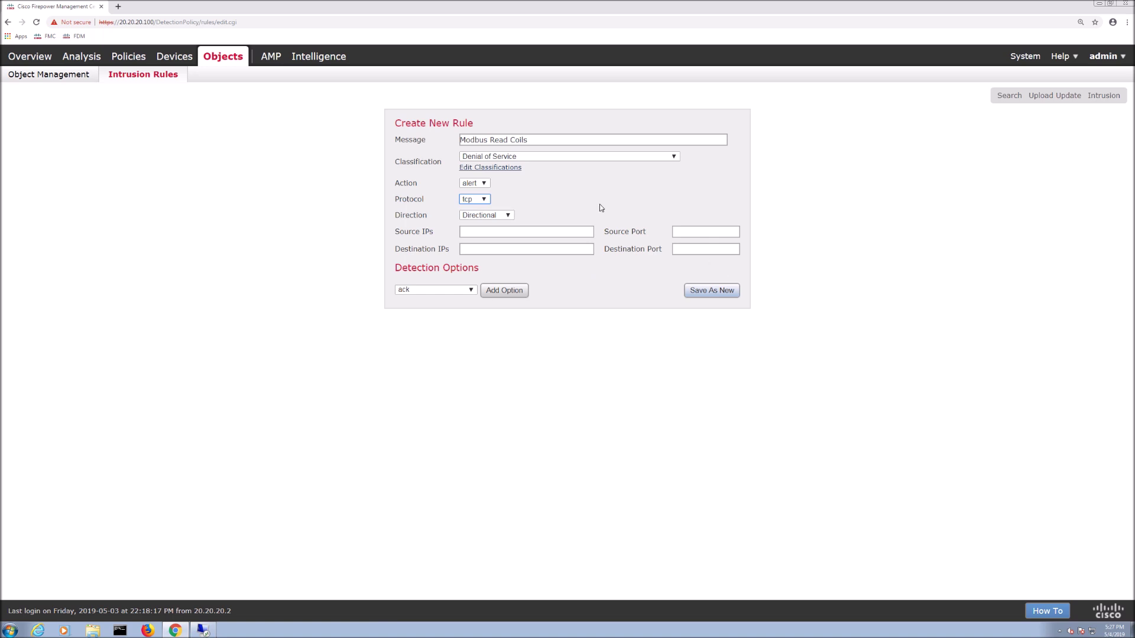
Set source and destination addresses and source port to any, and destination port to 502
{"action": "left_click", "coordinate": [495, 232]}
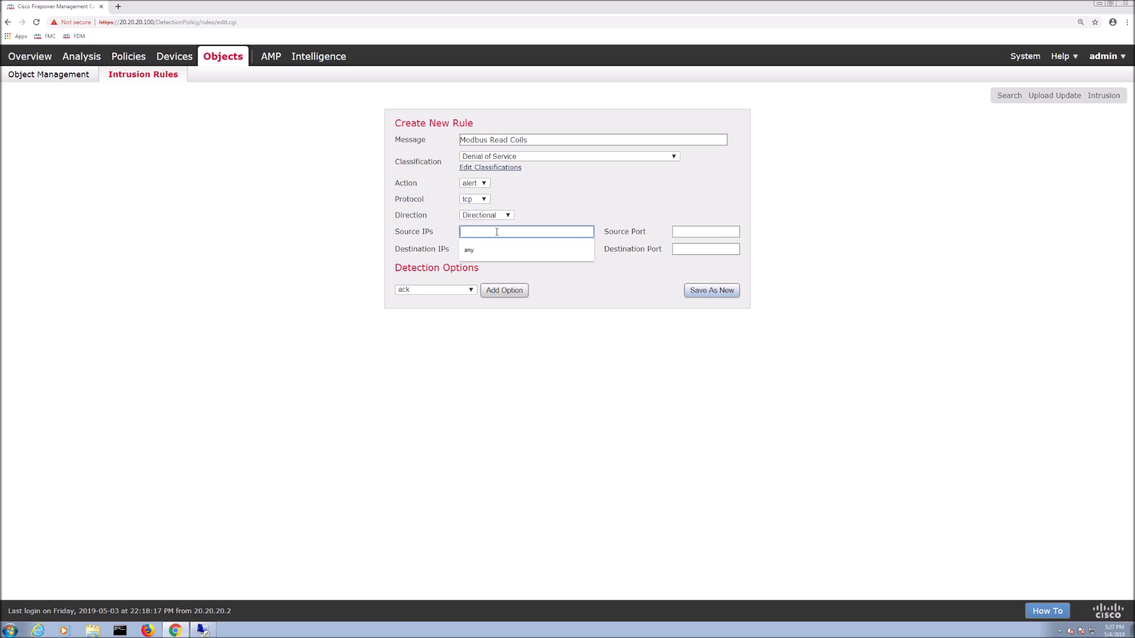
{"action": "type", "text": "any"}
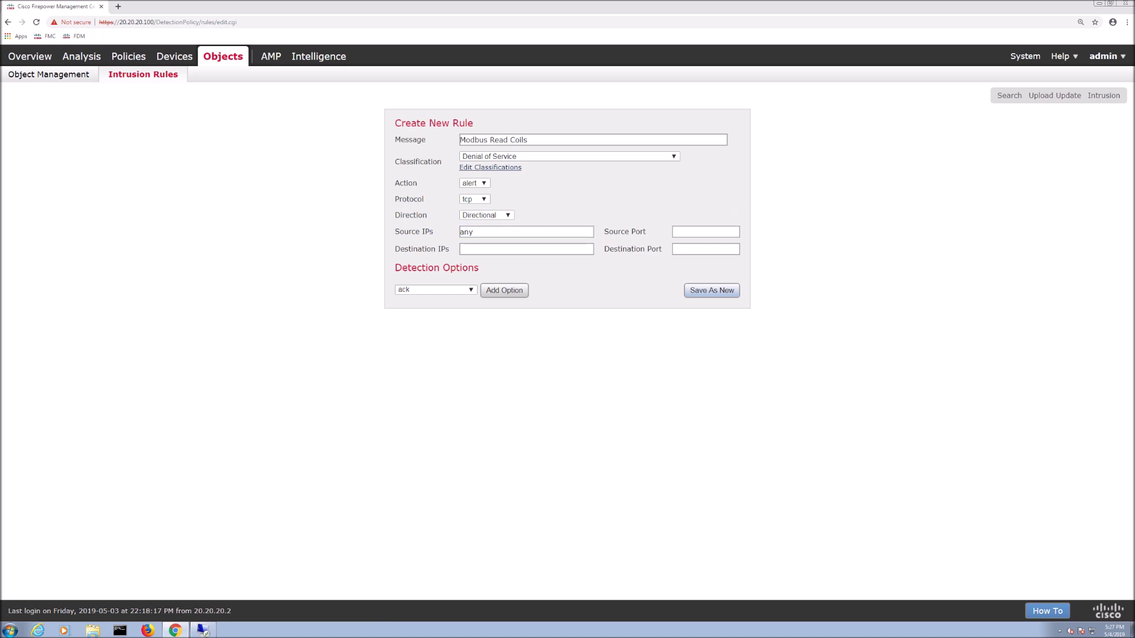
{"action": "left_click", "coordinate": [471, 248]}
{"action": "type", "text": "any"}
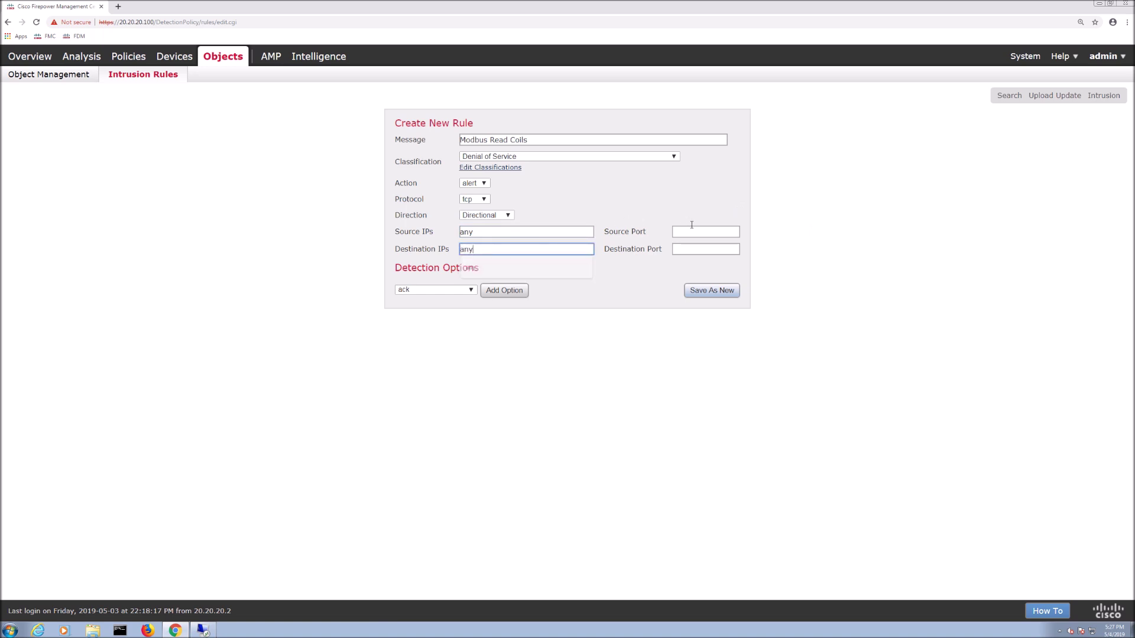
{"action": "left_click", "coordinate": [684, 233]}
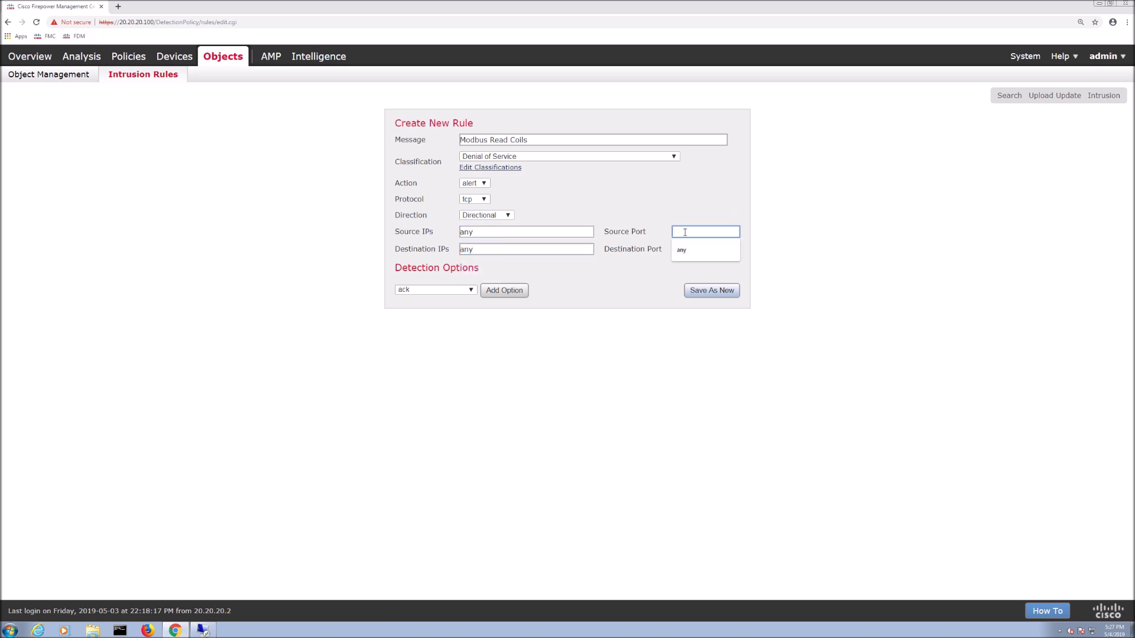
{"action": "type", "text": "any"}
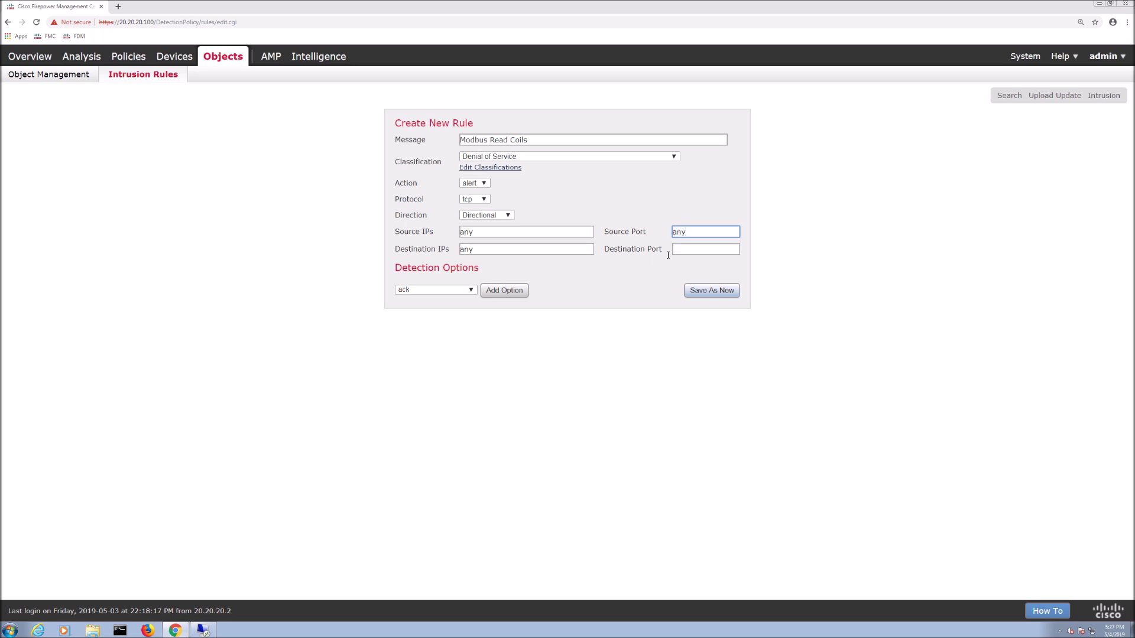
{"action": "left_click", "coordinate": [688, 248]}
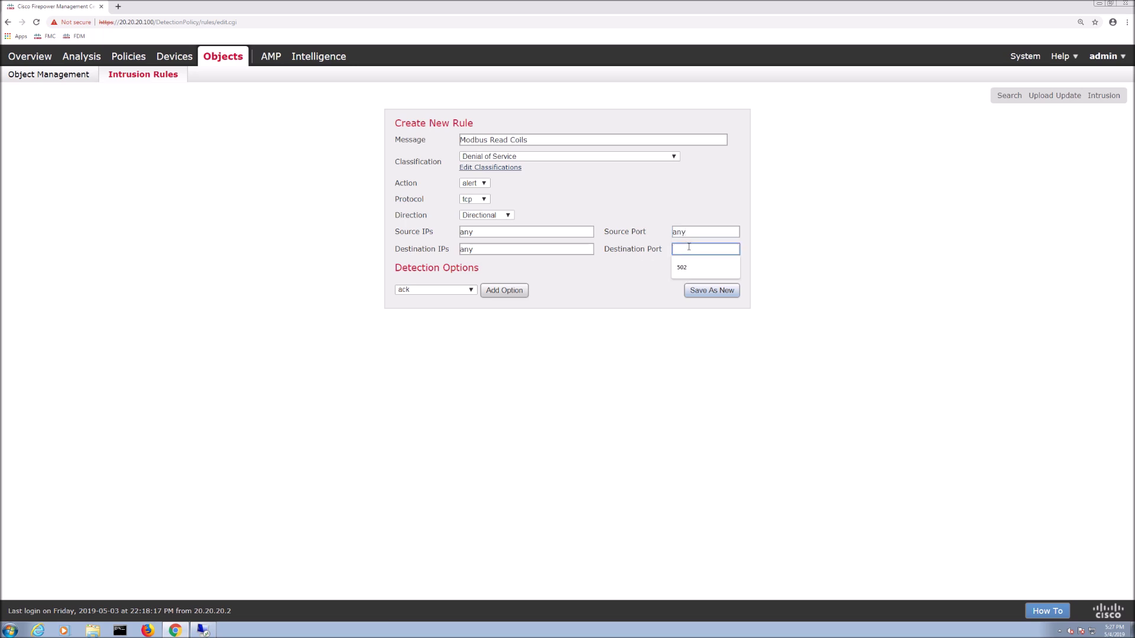
{"action": "type", "text": "502"}
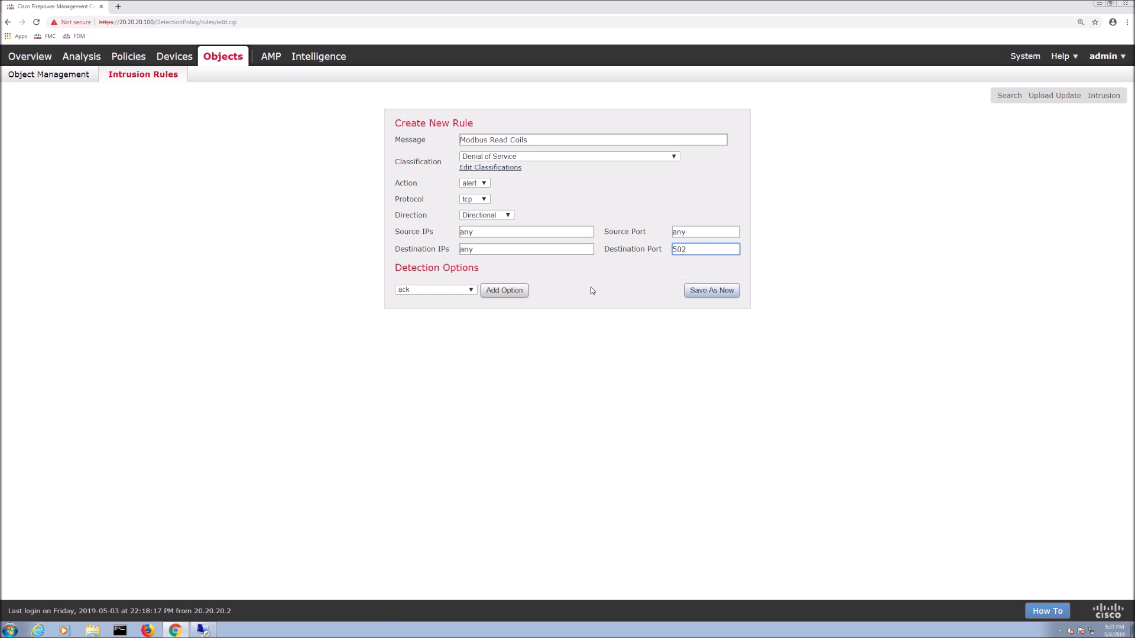
{"action": "left_click", "coordinate": [592, 290]}
Add a modbus_unit detection option with unit number 1 to the Modbus Read Coils rule
{"action": "left_click", "coordinate": [471, 290]}
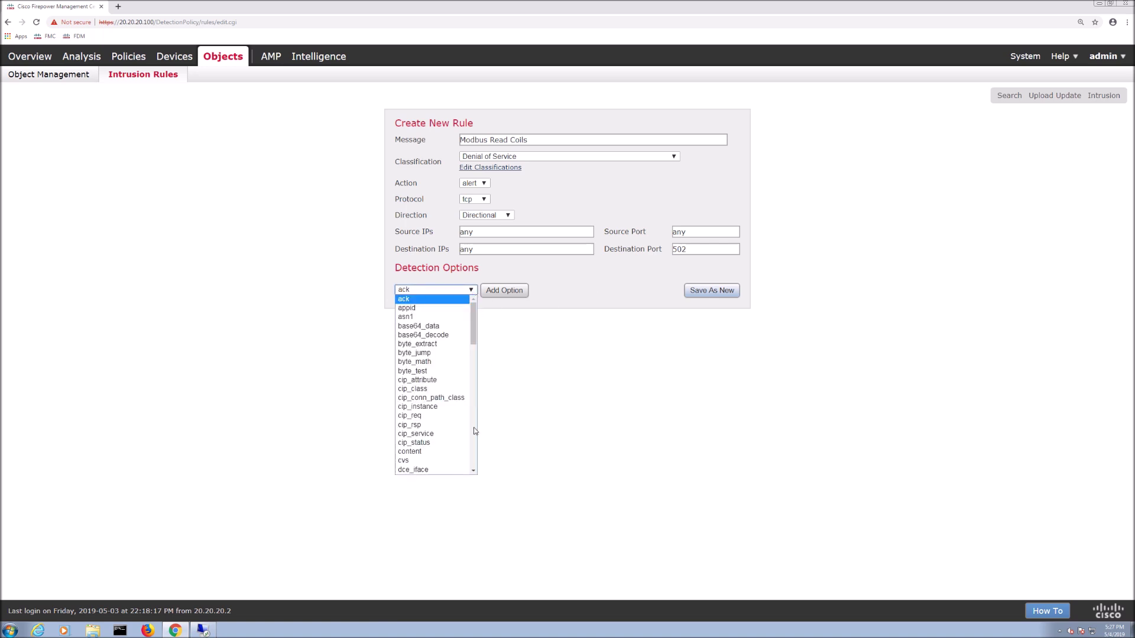
{"action": "scroll", "coordinate": [474, 431], "scroll_direction": "down", "scroll_amount": 3}
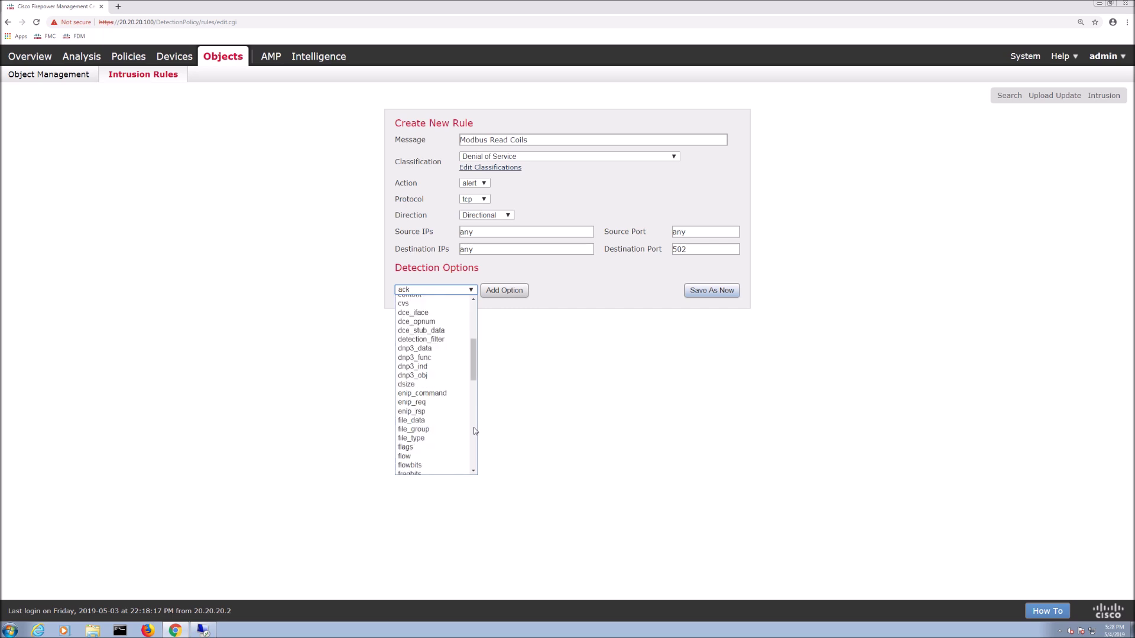
{"action": "scroll", "coordinate": [474, 431], "scroll_direction": "down", "scroll_amount": 2}
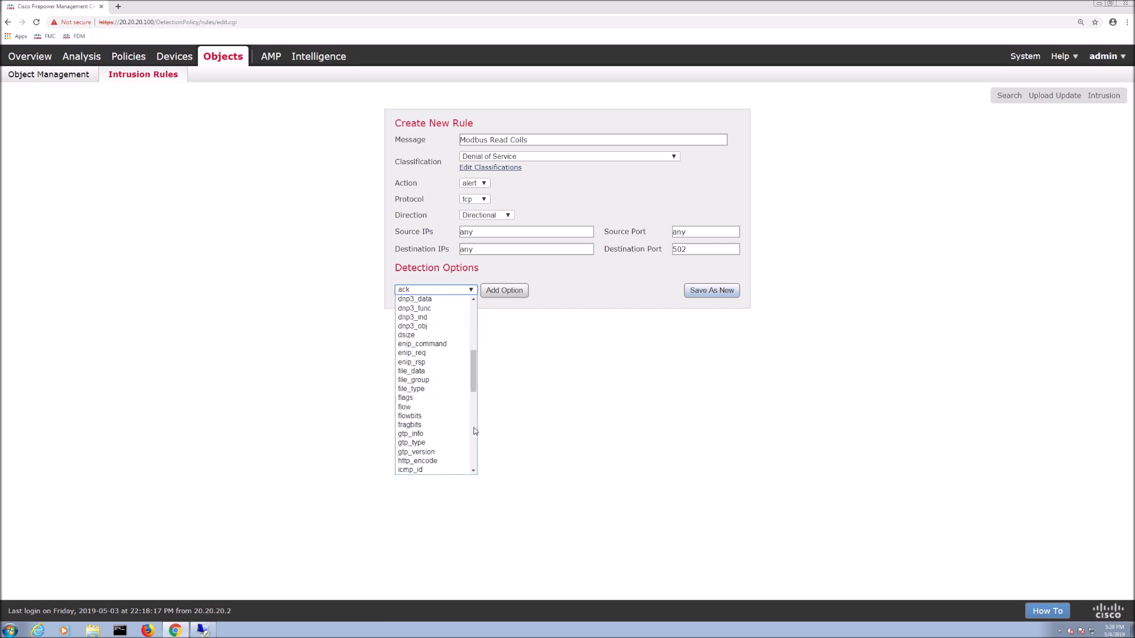
{"action": "scroll", "coordinate": [474, 432], "scroll_direction": "down", "scroll_amount": 1}
{"action": "scroll", "coordinate": [474, 431], "scroll_direction": "down", "scroll_amount": 8}
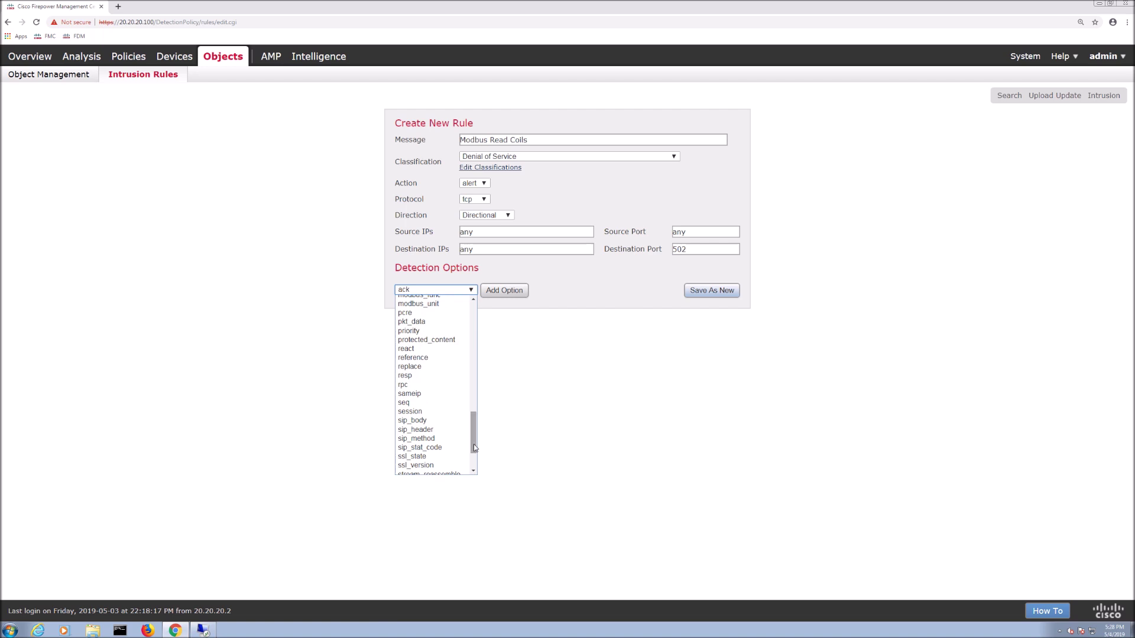
{"action": "left_click", "coordinate": [424, 305]}
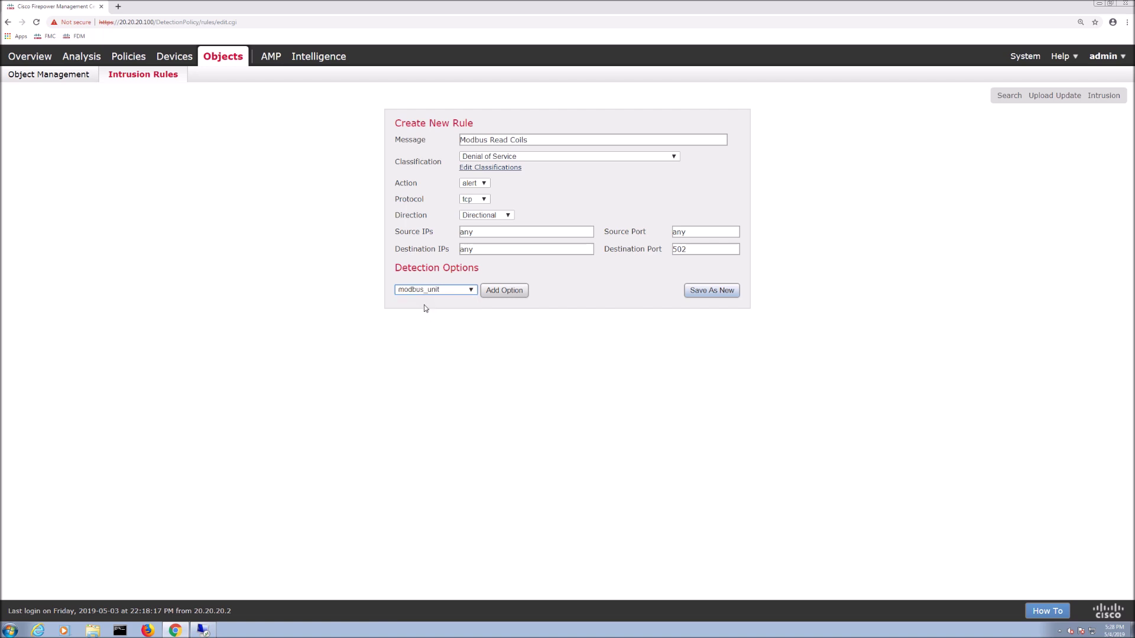
{"action": "left_click", "coordinate": [495, 291]}
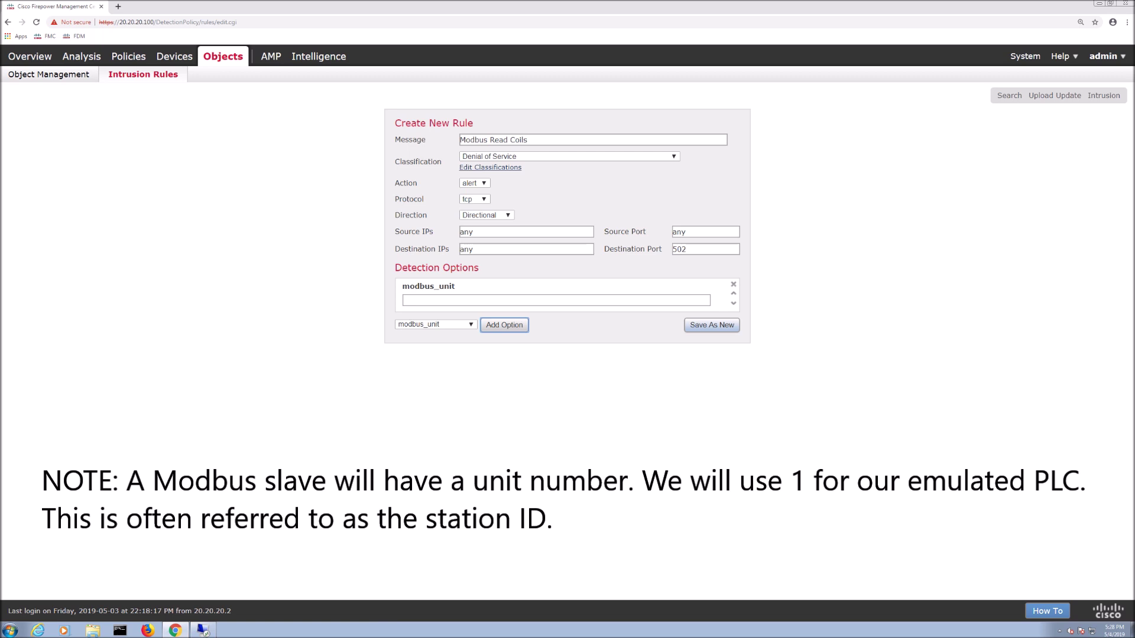
{"action": "left_click", "coordinate": [439, 301]}
{"action": "type", "text": "1"}
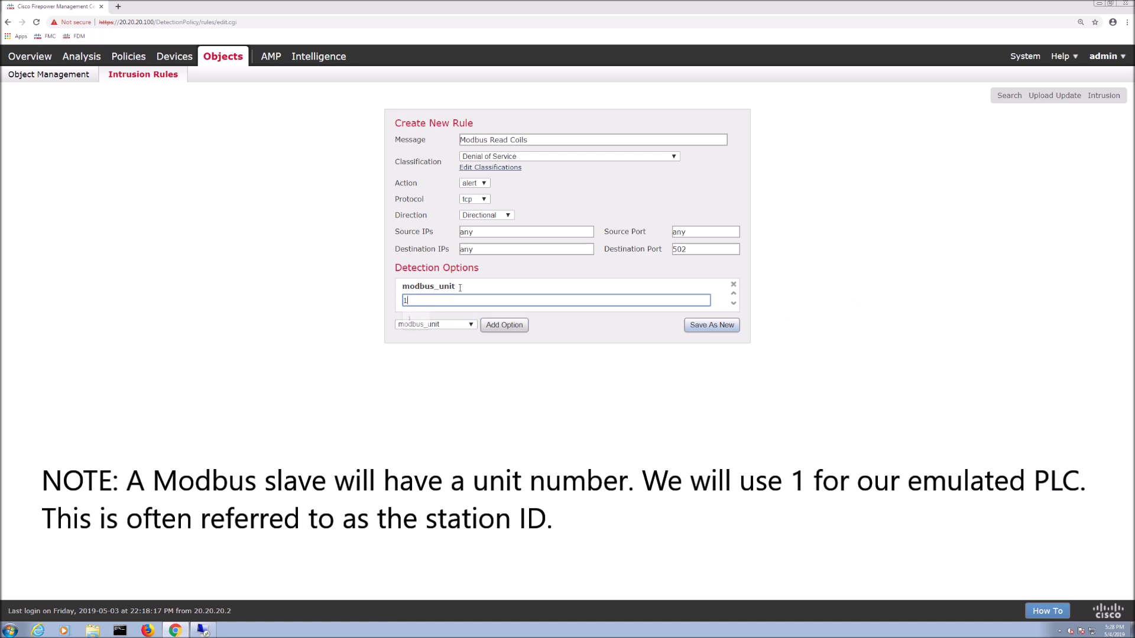
{"action": "key", "text": "Tab"}
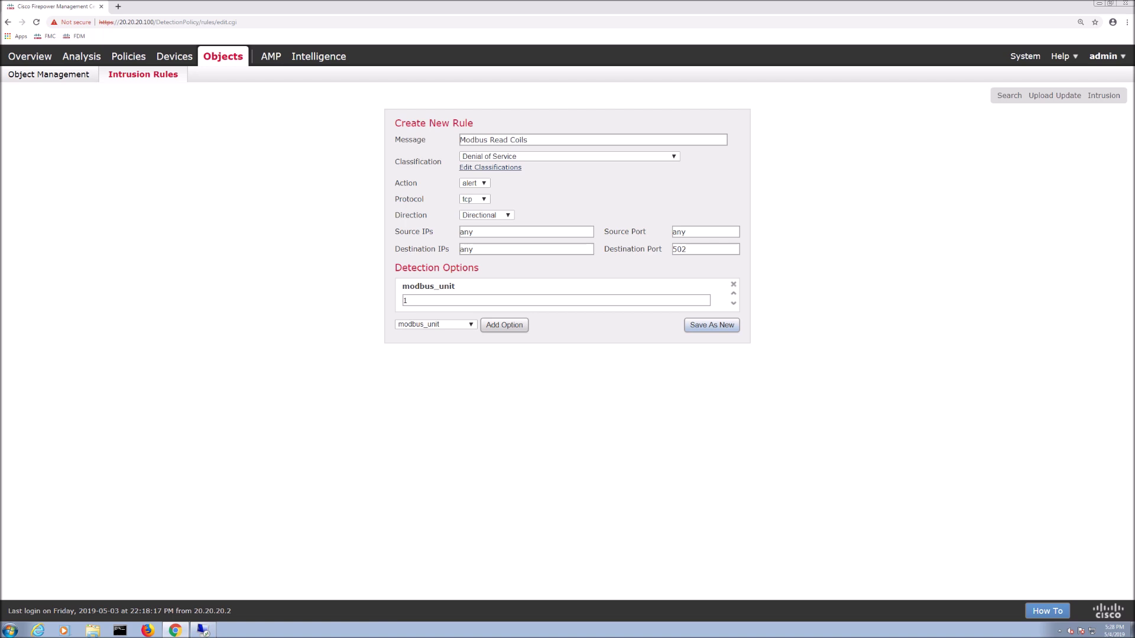
{"action": "left_click", "coordinate": [471, 326]}
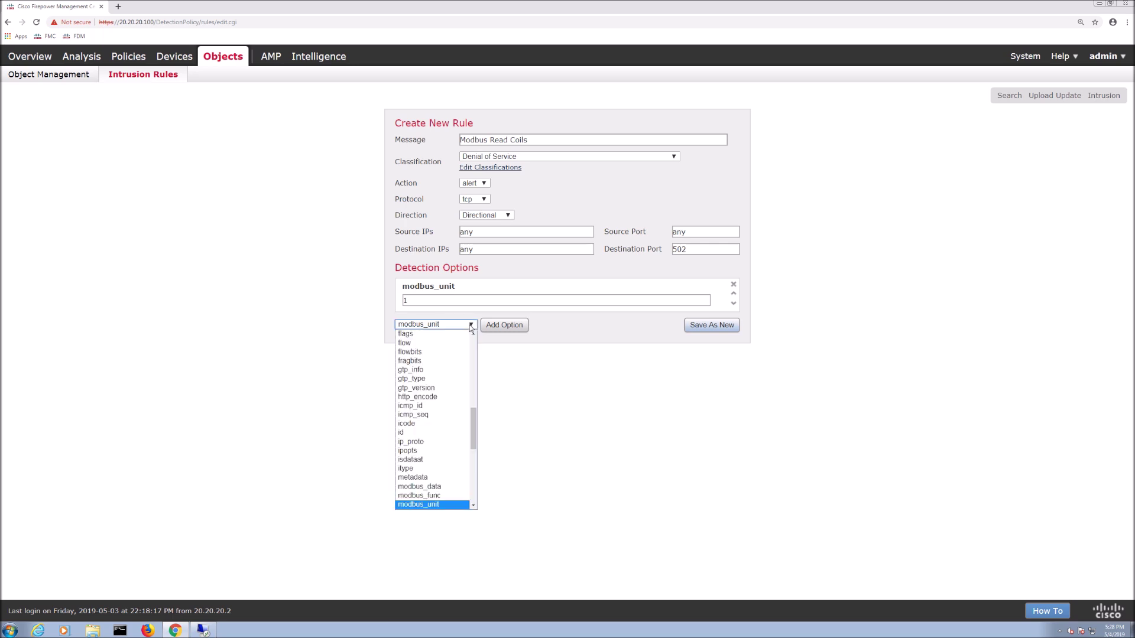
Add a modbus_func option matching read_coils and save the rule as new rule 1:1000006:1
{"action": "left_click", "coordinate": [422, 496]}
{"action": "left_click", "coordinate": [497, 325]}
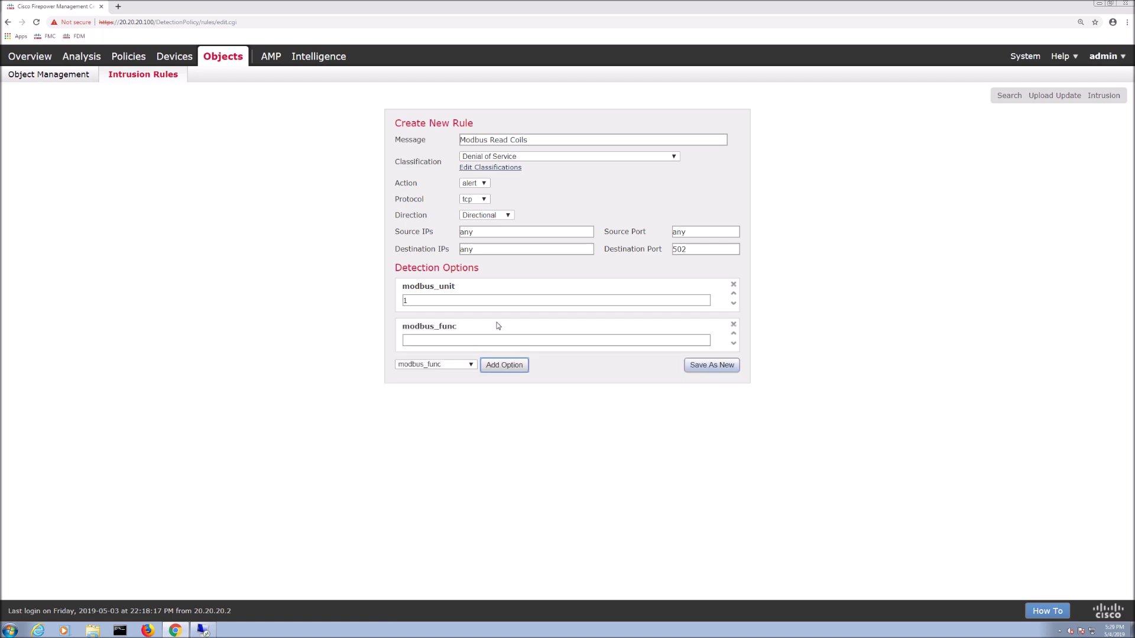
{"action": "left_click", "coordinate": [435, 342]}
{"action": "type", "text": "read_c"}
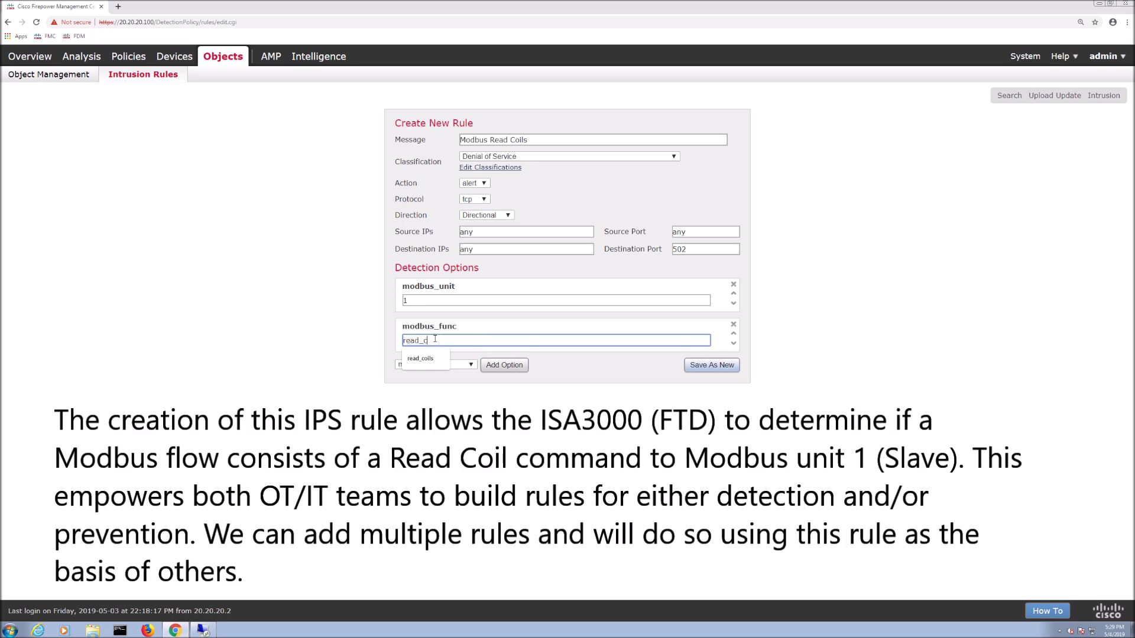
{"action": "type", "text": "oils"}
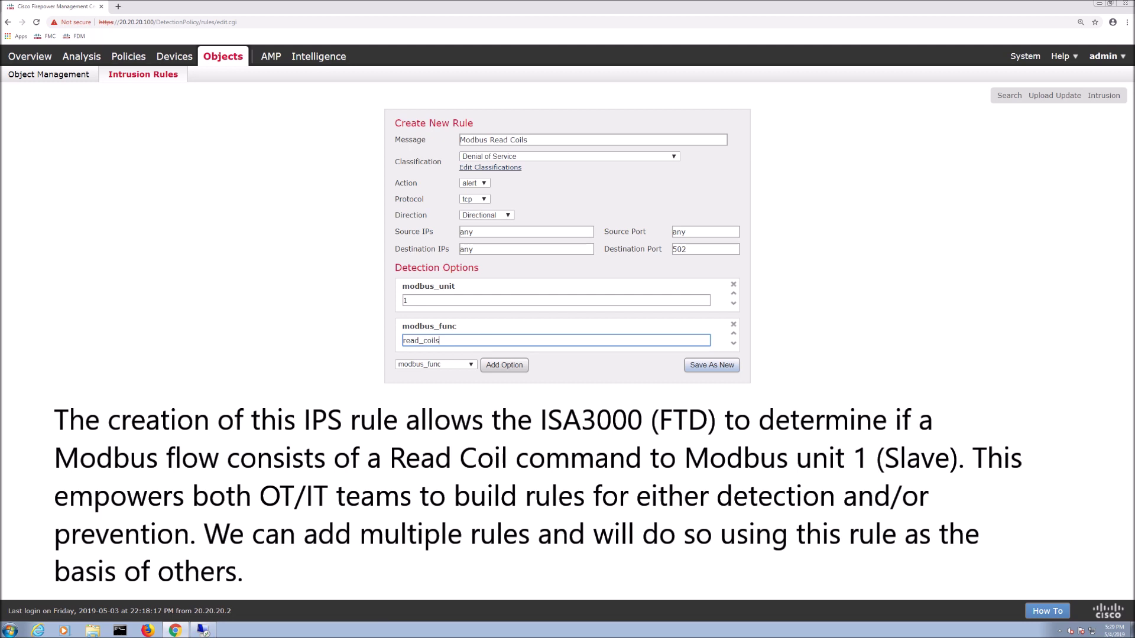
{"action": "left_click", "coordinate": [712, 365]}
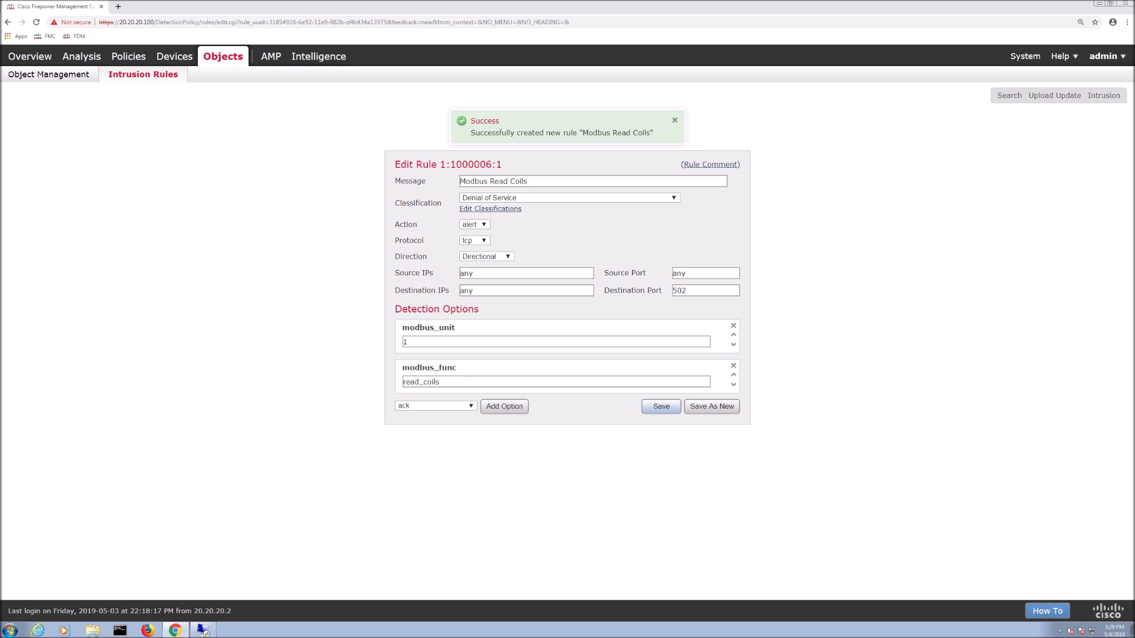
Change the message to 'Modbus Write Single Coils', modbus_func to write_single_coil, and save as new rule
{"action": "left_click", "coordinate": [508, 182]}
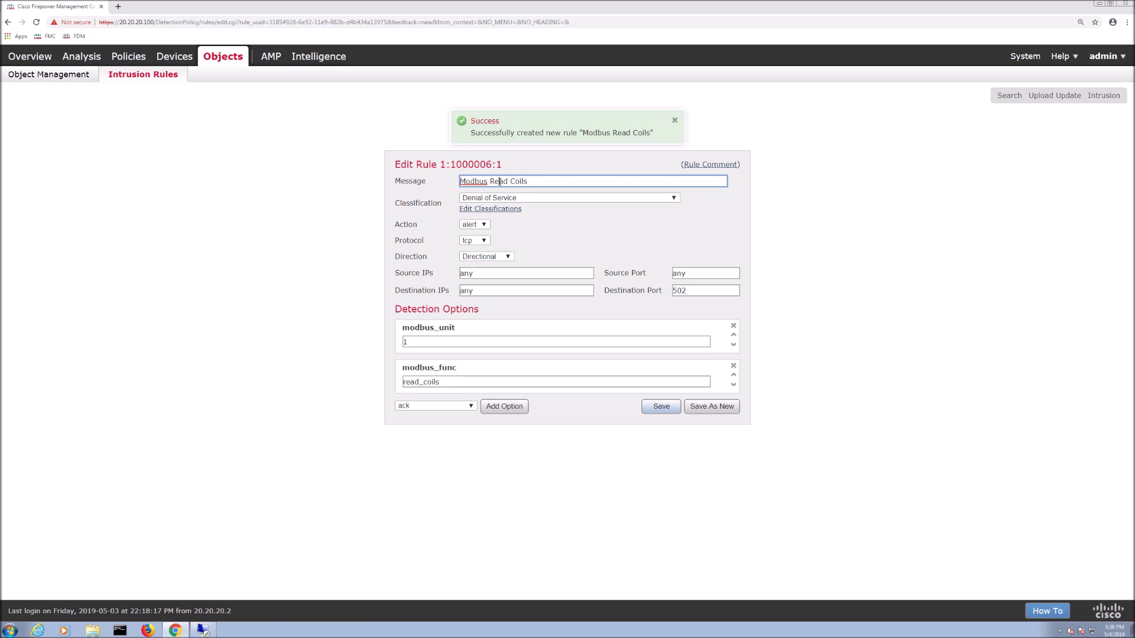
{"action": "left_click_drag", "start_coordinate": [499, 181], "coordinate": [489, 181]}
{"action": "key", "text": "BackSpace"}
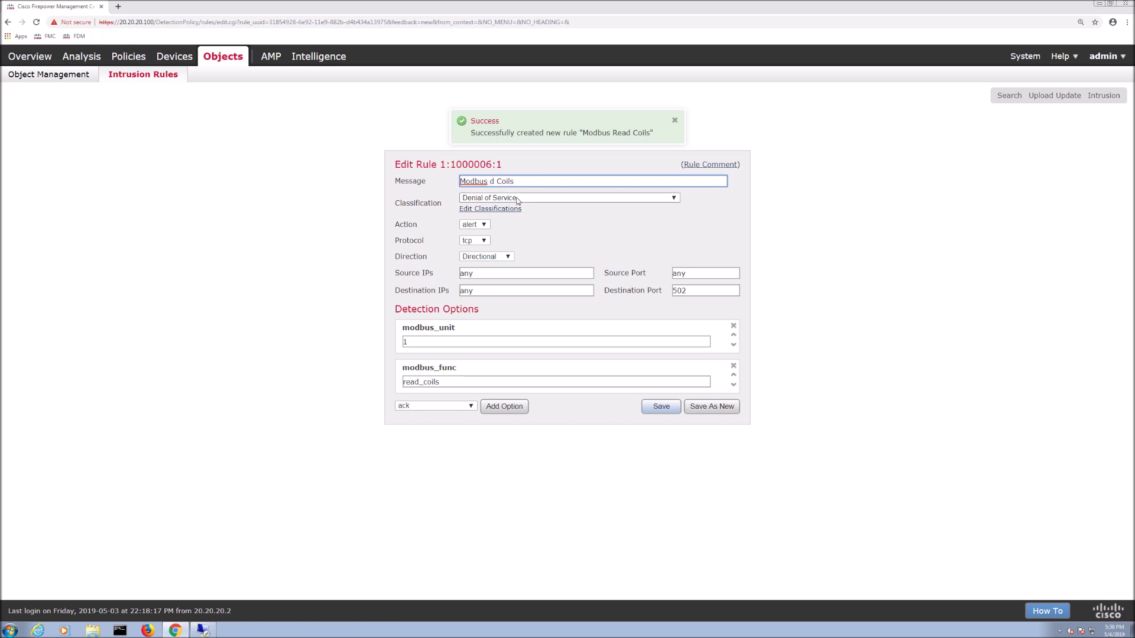
{"action": "key", "text": "Delete"}
{"action": "type", "text": "Write Single"}
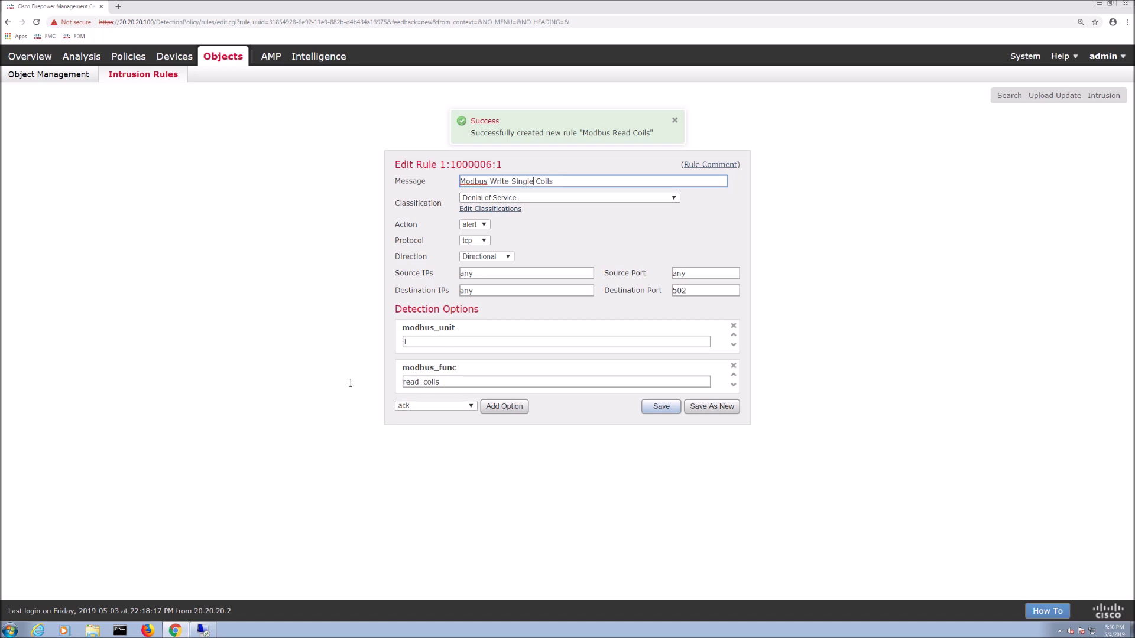
{"action": "left_click_drag", "start_coordinate": [440, 382], "coordinate": [386, 392]}
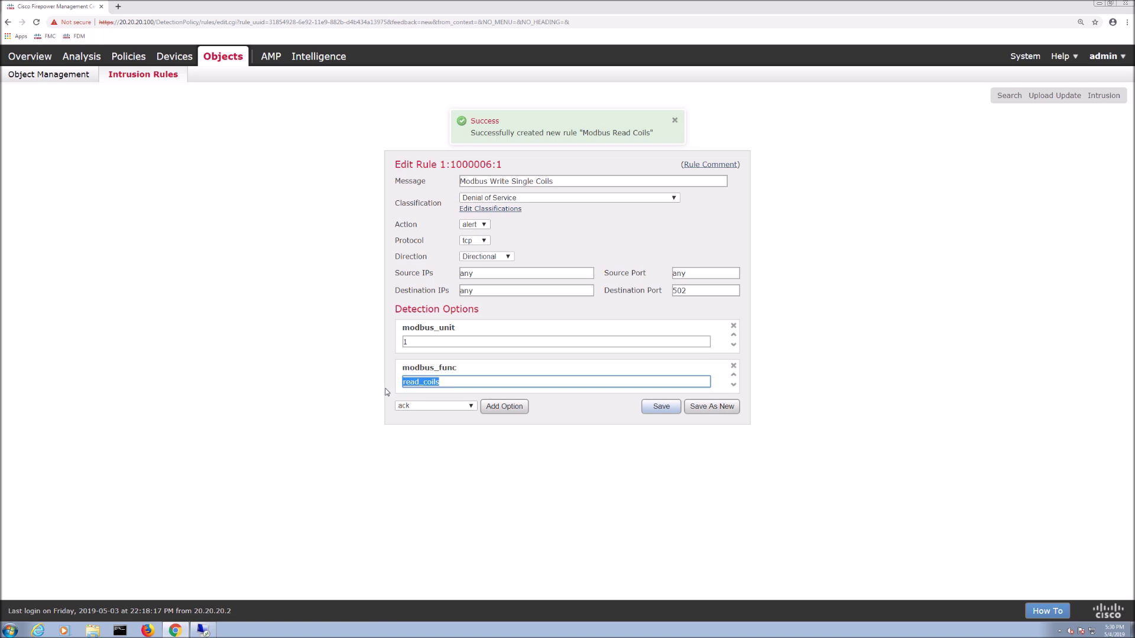
{"action": "type", "text": "write"}
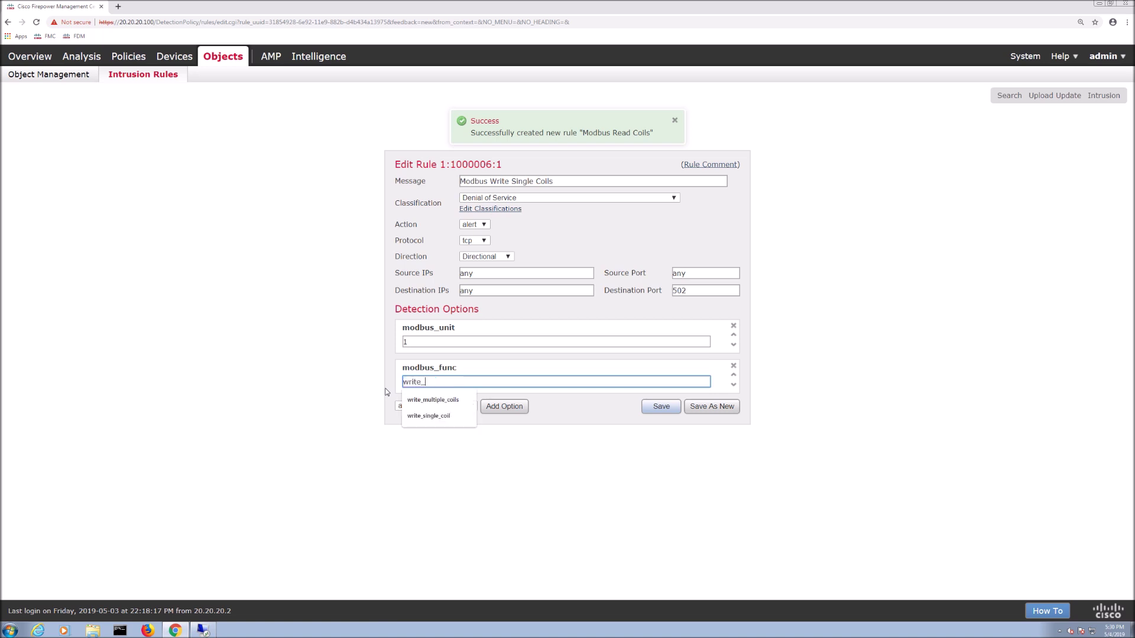
{"action": "type", "text": "_single_co"}
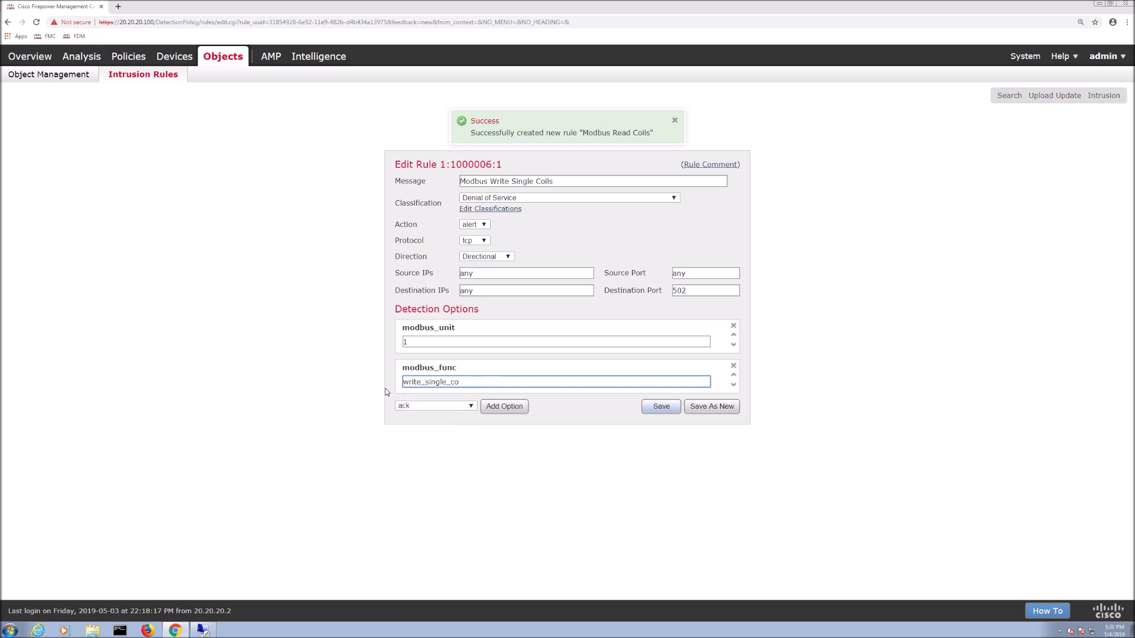
{"action": "type", "text": "lil"}
{"action": "left_click", "coordinate": [720, 412]}
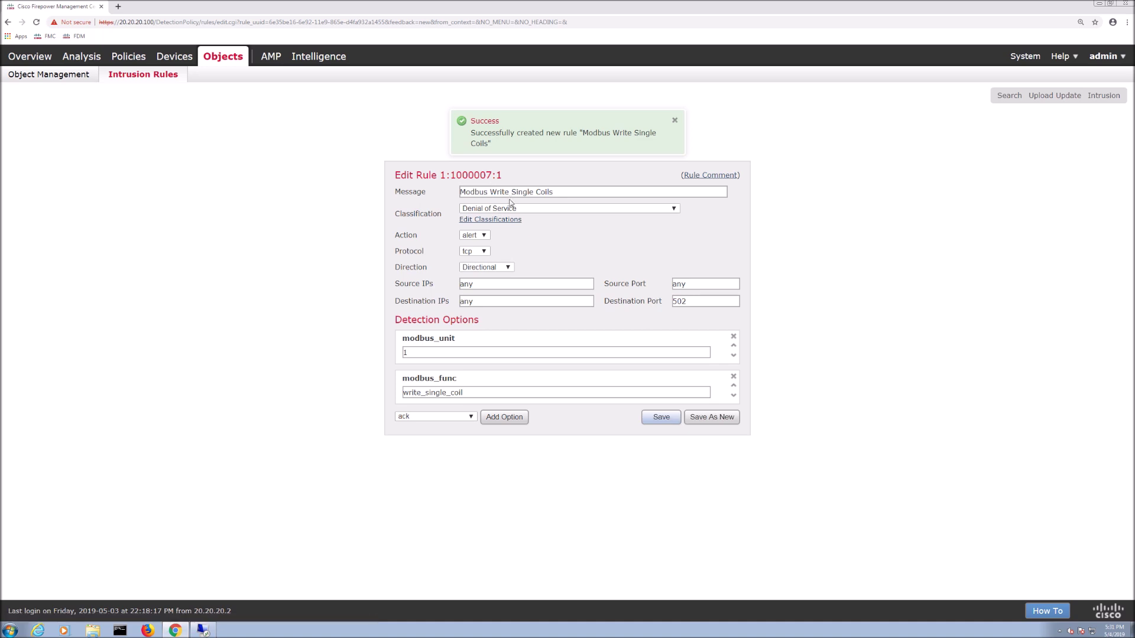
Change the message to 'Modbus Write Multiple Coils', modbus_func to write_multiple_coils, and save as rule 1:1000008:1
{"action": "double_click", "coordinate": [536, 193]}
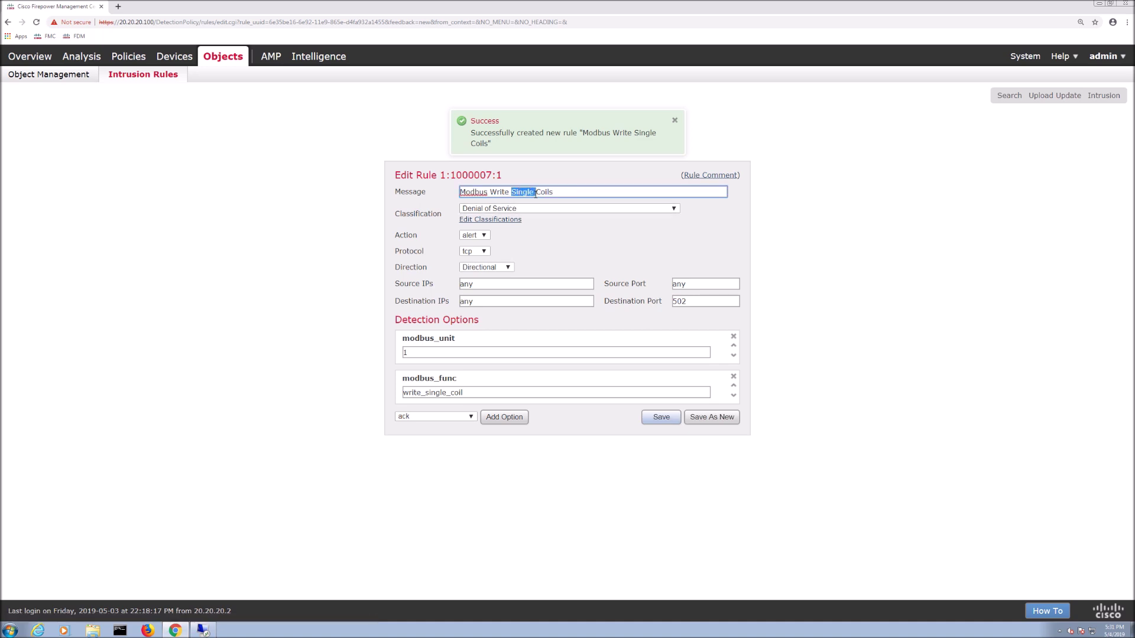
{"action": "key", "text": "shift+Left"}
{"action": "key", "text": "shift+Left"}
{"action": "key", "text": "shift+Left"}
{"action": "type", "text": "Multiple"}
{"action": "key", "text": "Delete"}
{"action": "left_click", "coordinate": [447, 392]}
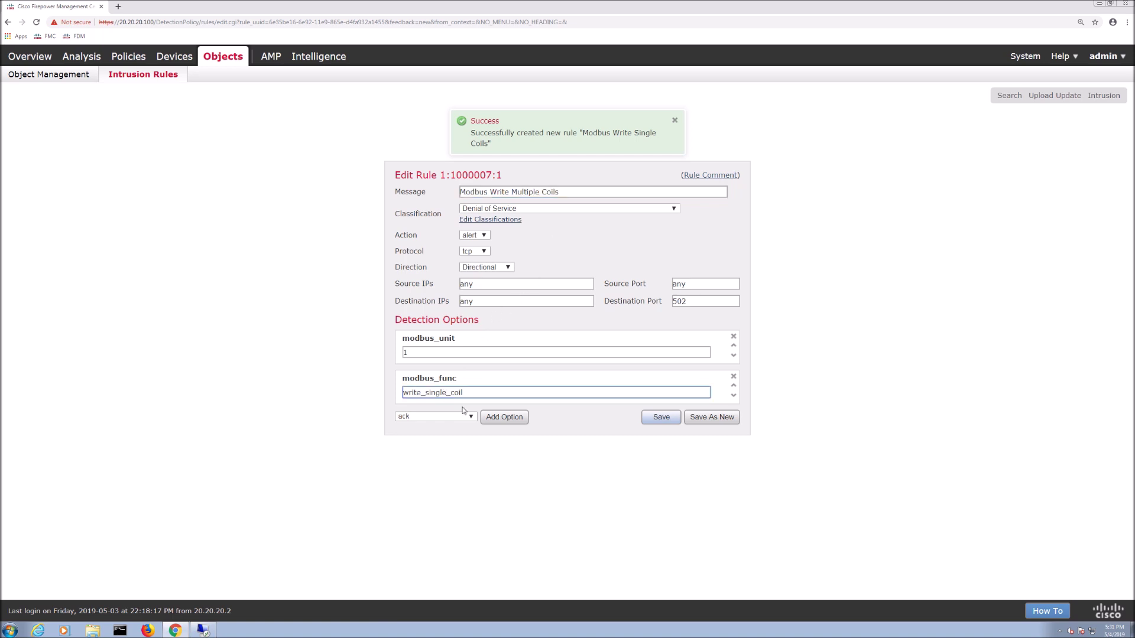
{"action": "key", "text": "BackSpace"}
{"action": "key", "text": "BackSpace"}
{"action": "key", "text": "BackSpace"}
{"action": "key", "text": "BackSpace"}
{"action": "key", "text": "BackSpace"}
{"action": "key", "text": "BackSpace"}
{"action": "type", "text": "multiple"}
{"action": "left_click", "coordinate": [713, 418]}
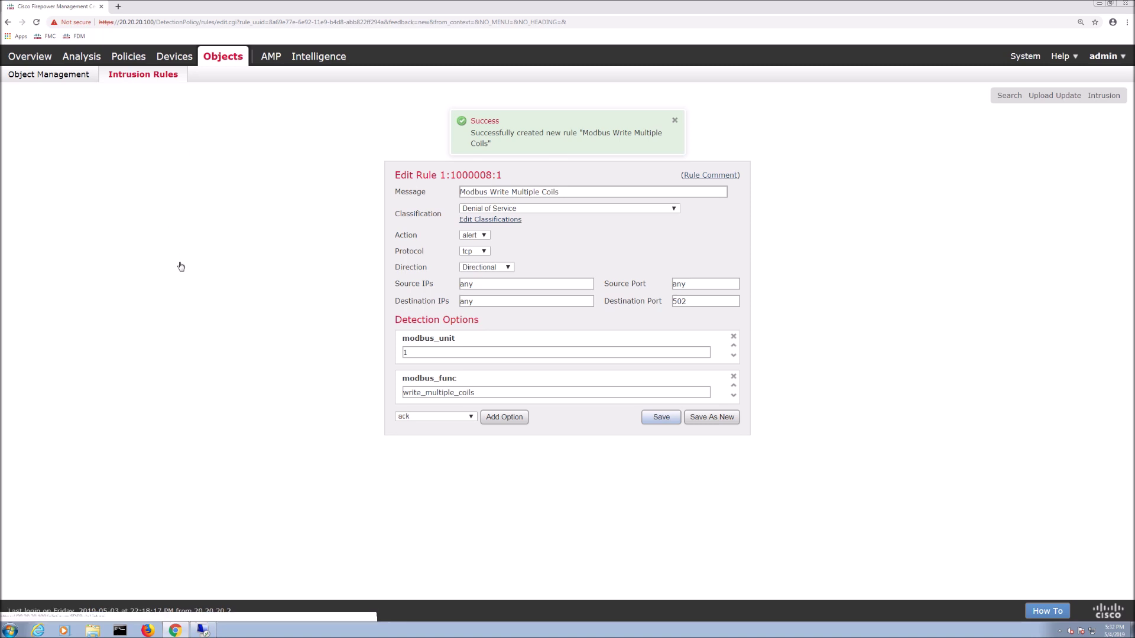
Go from the local rules list to the empty Intrusion Policy page and start a new policy
{"action": "left_click", "coordinate": [271, 324]}
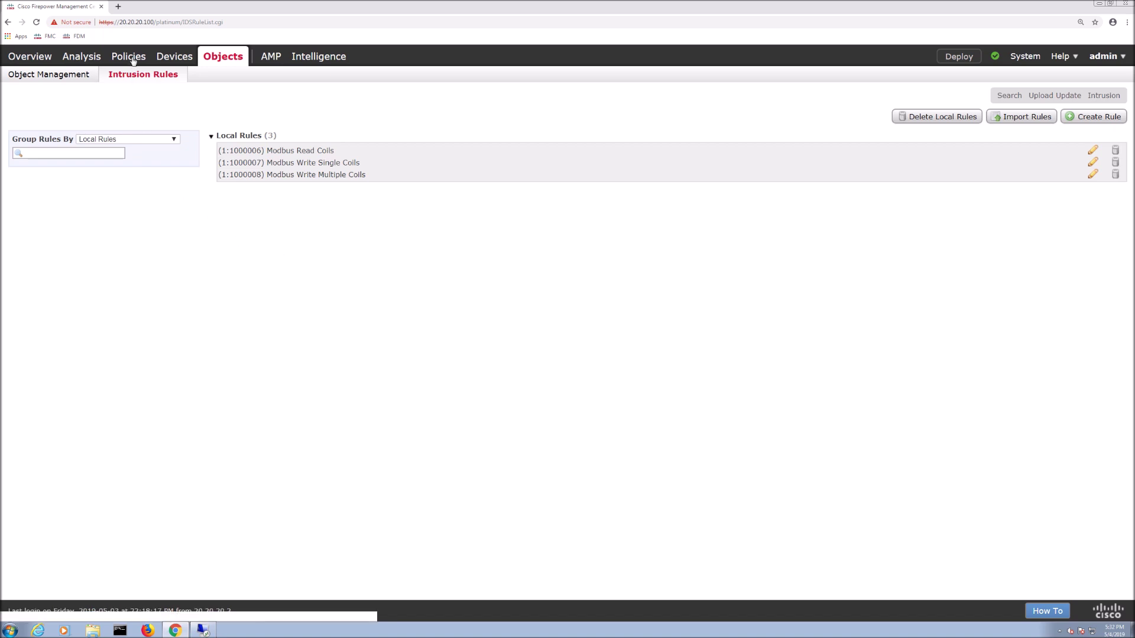
{"action": "mouse_move", "coordinate": [133, 61]}
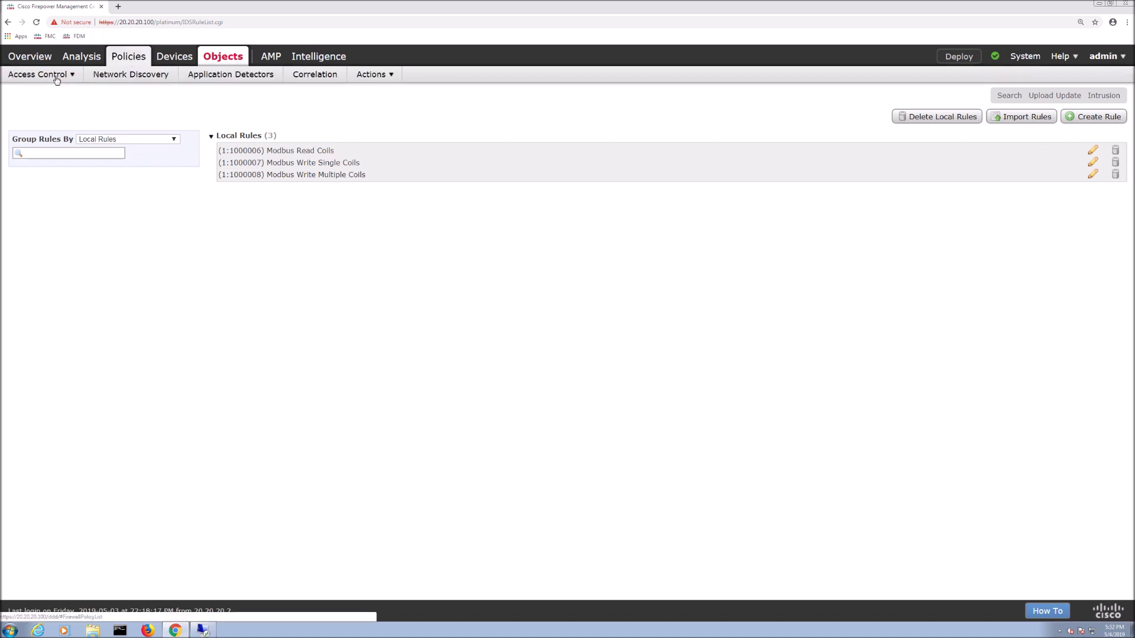
{"action": "mouse_move", "coordinate": [56, 78]}
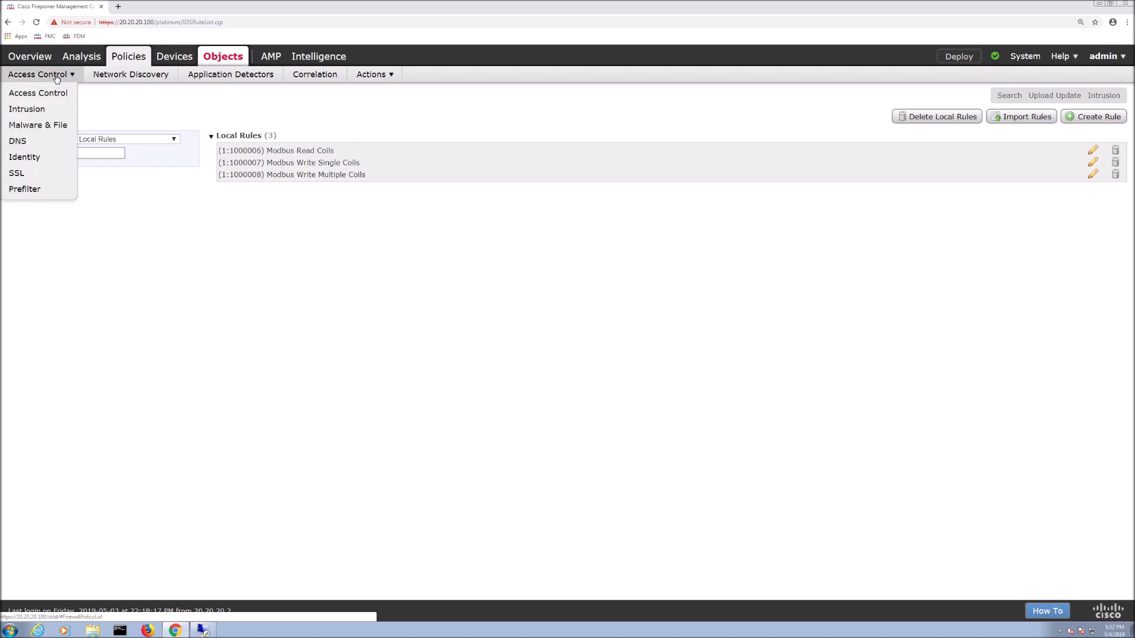
{"action": "left_click", "coordinate": [28, 112]}
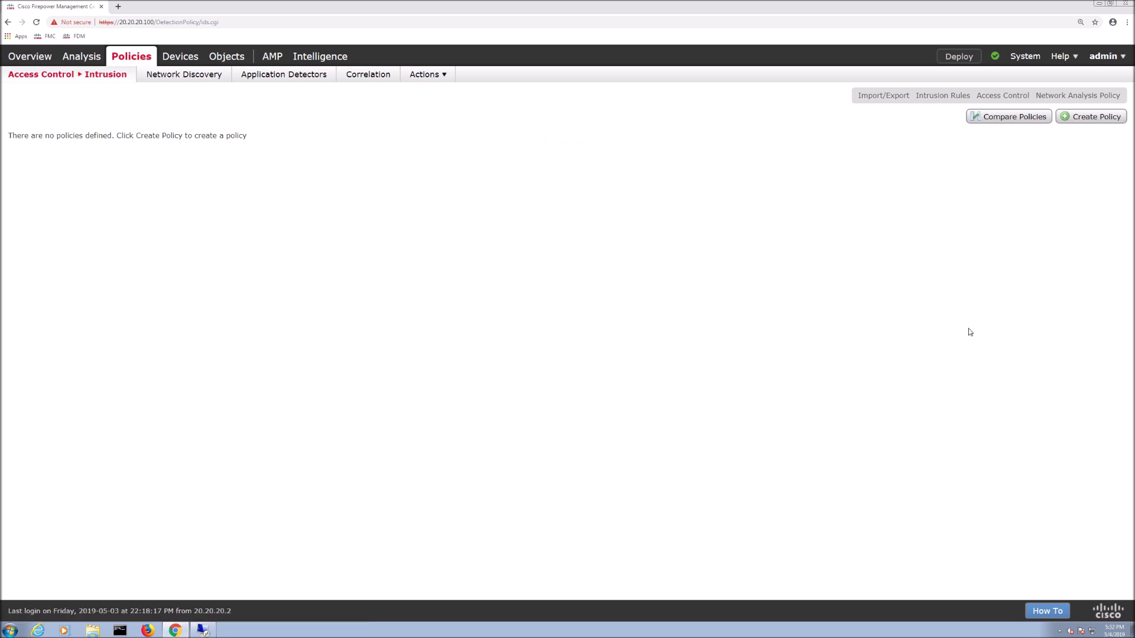
{"action": "left_click", "coordinate": [1082, 121]}
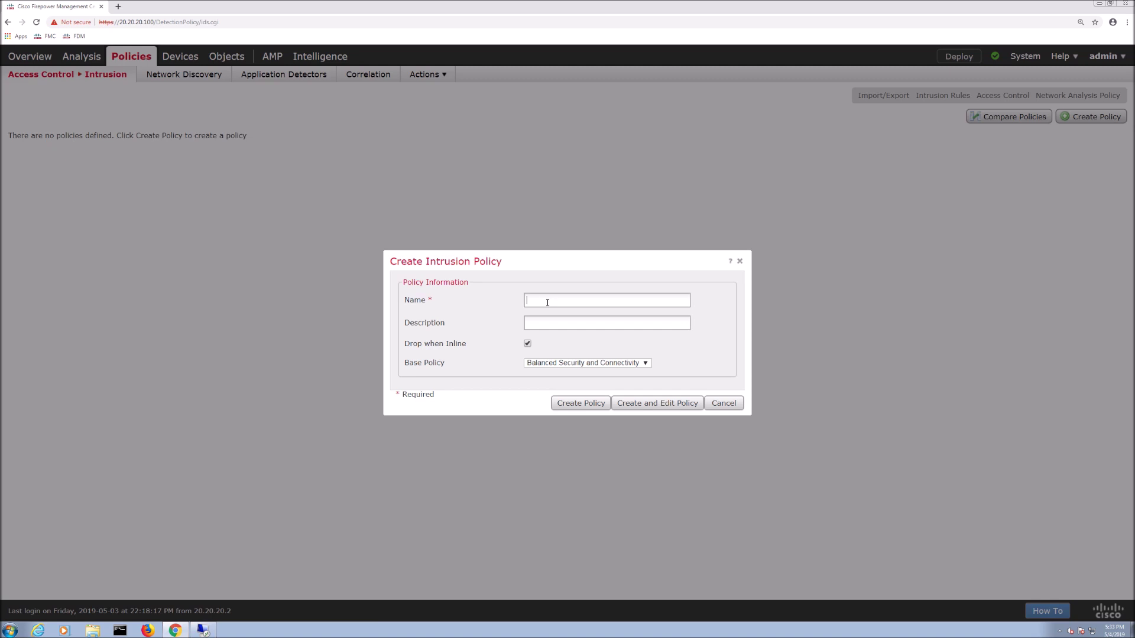
Create the 'Modbus IPS' policy on Balanced Security and Connectivity and open it for editing
{"action": "type", "text": "Modbus IPS"}
{"action": "left_click", "coordinate": [640, 406]}
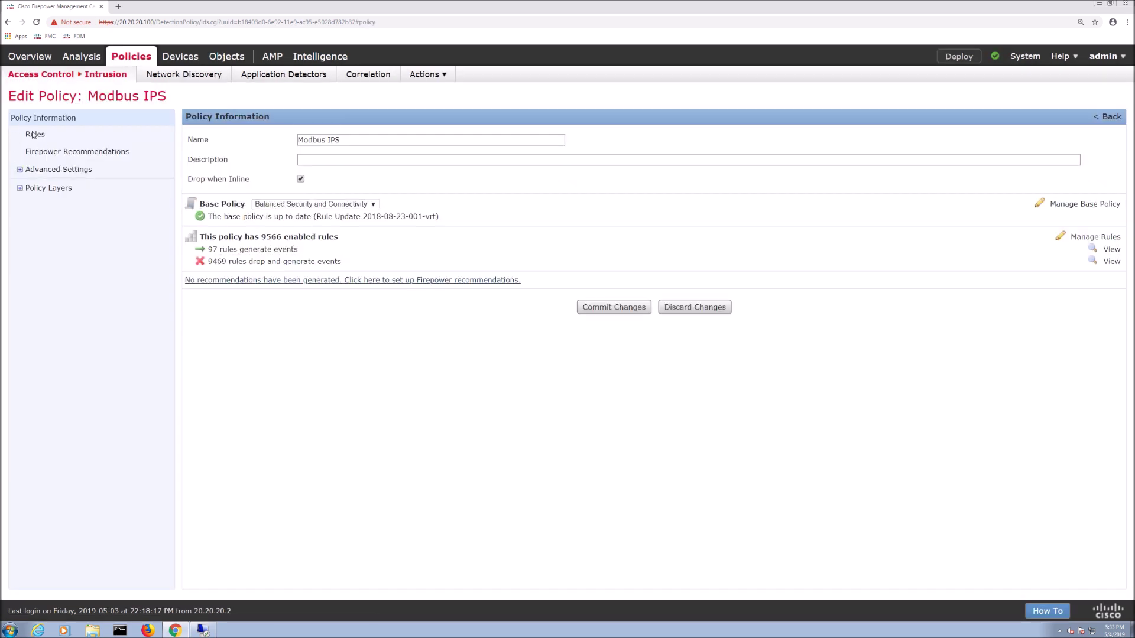
Filter the policy rules to the local category and set all three Modbus rules to Generate Events
{"action": "left_click", "coordinate": [34, 135]}
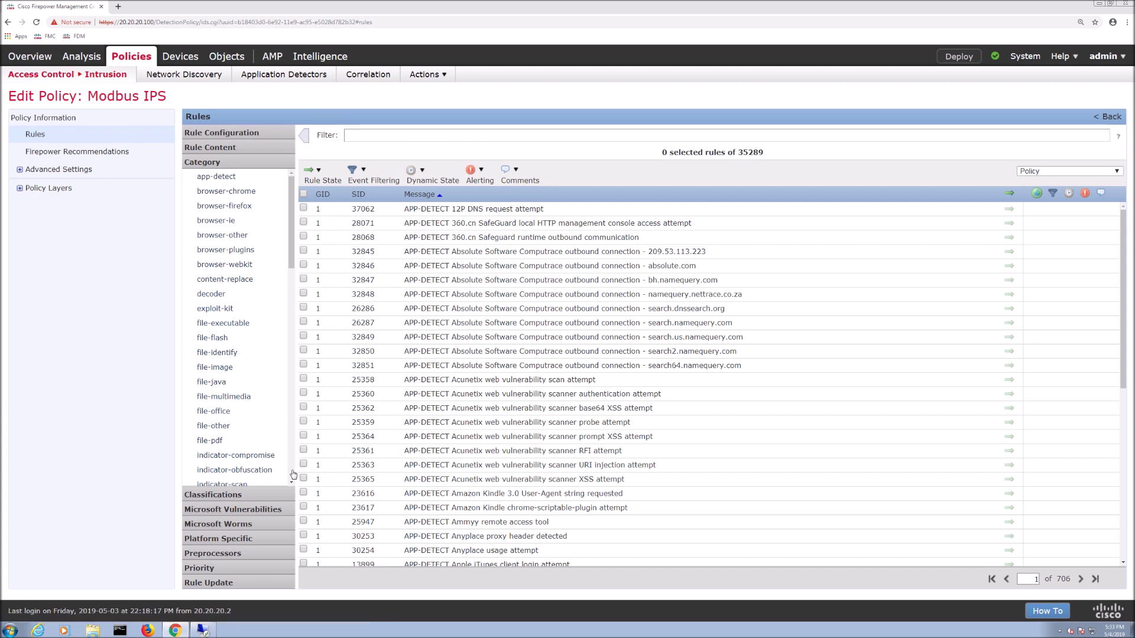
{"action": "scroll", "coordinate": [291, 473], "scroll_direction": "down", "scroll_amount": 1}
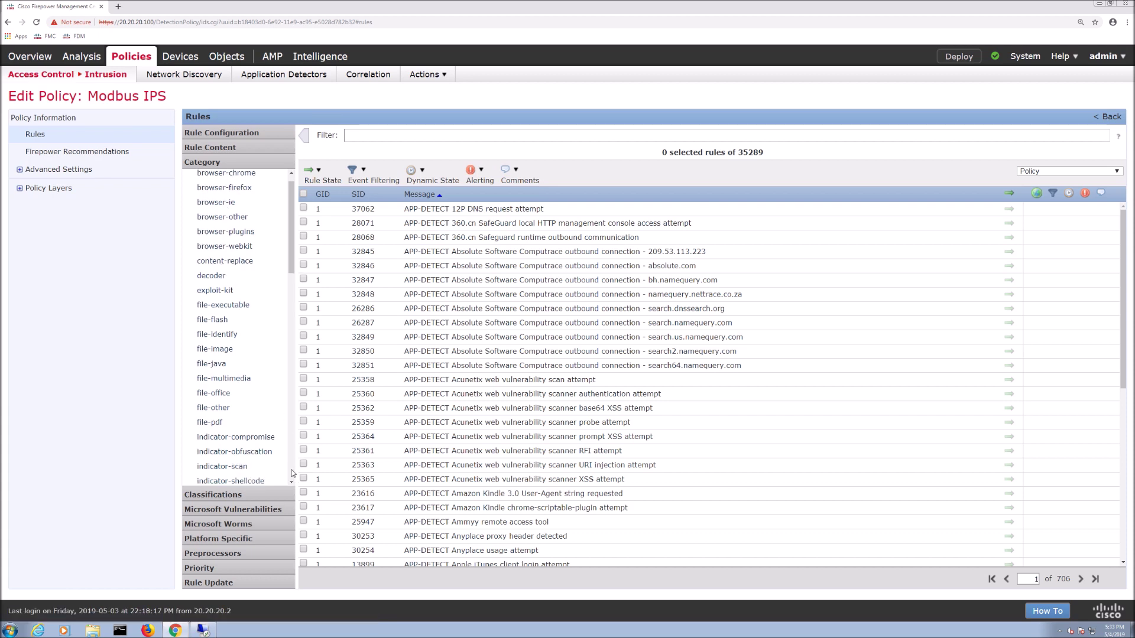
{"action": "scroll", "coordinate": [292, 469], "scroll_direction": "down", "scroll_amount": 4}
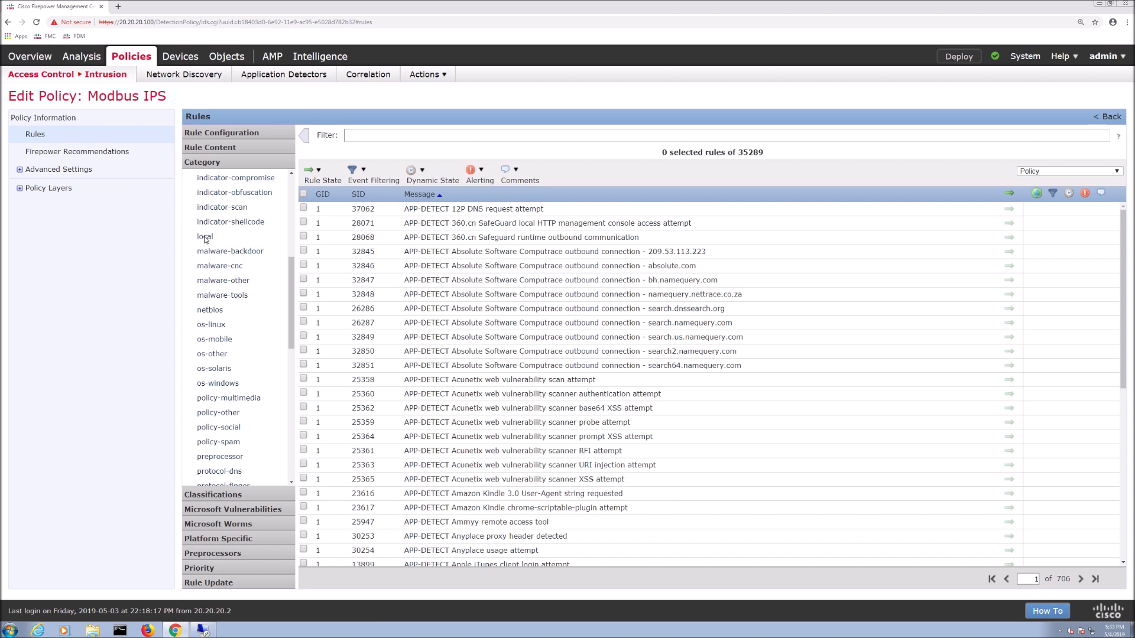
{"action": "left_click", "coordinate": [205, 237]}
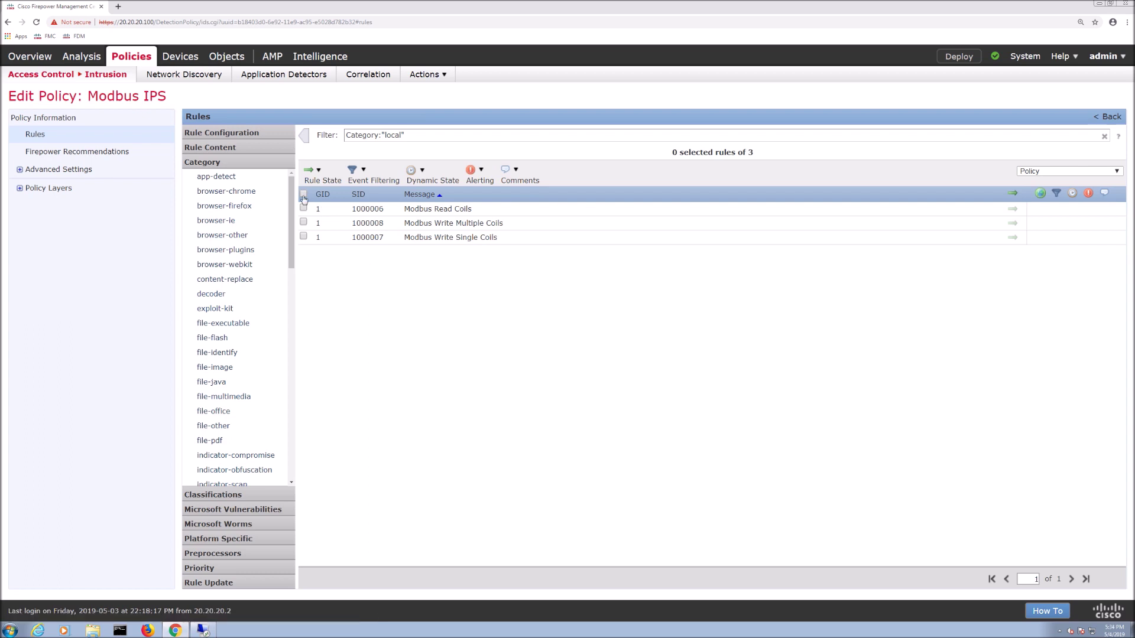
{"action": "left_click", "coordinate": [313, 172]}
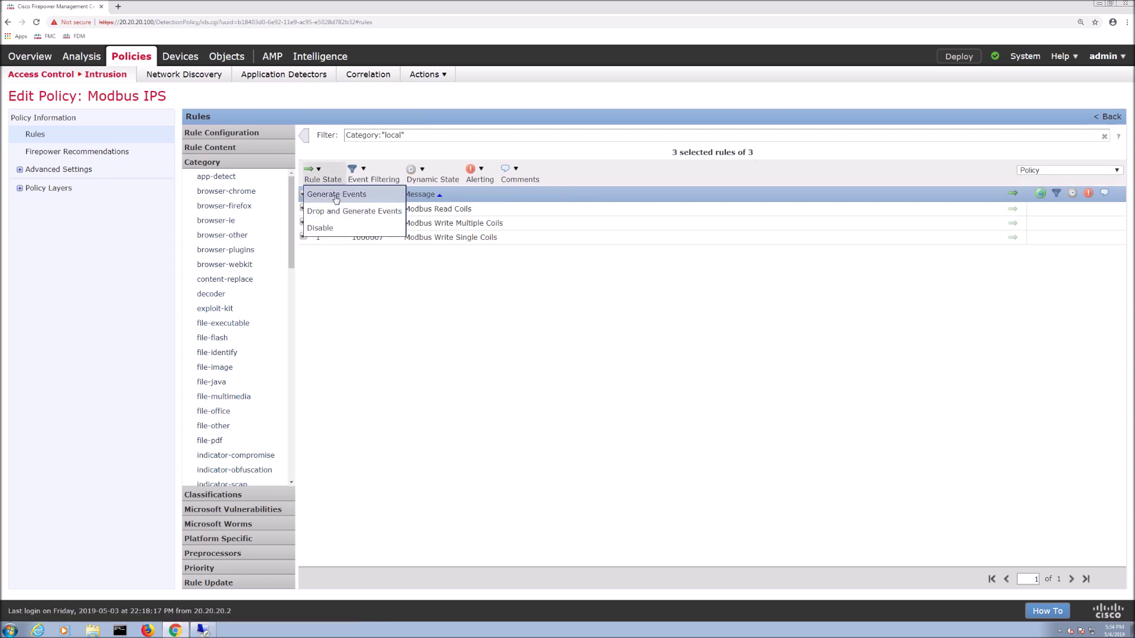
{"action": "left_click", "coordinate": [335, 197]}
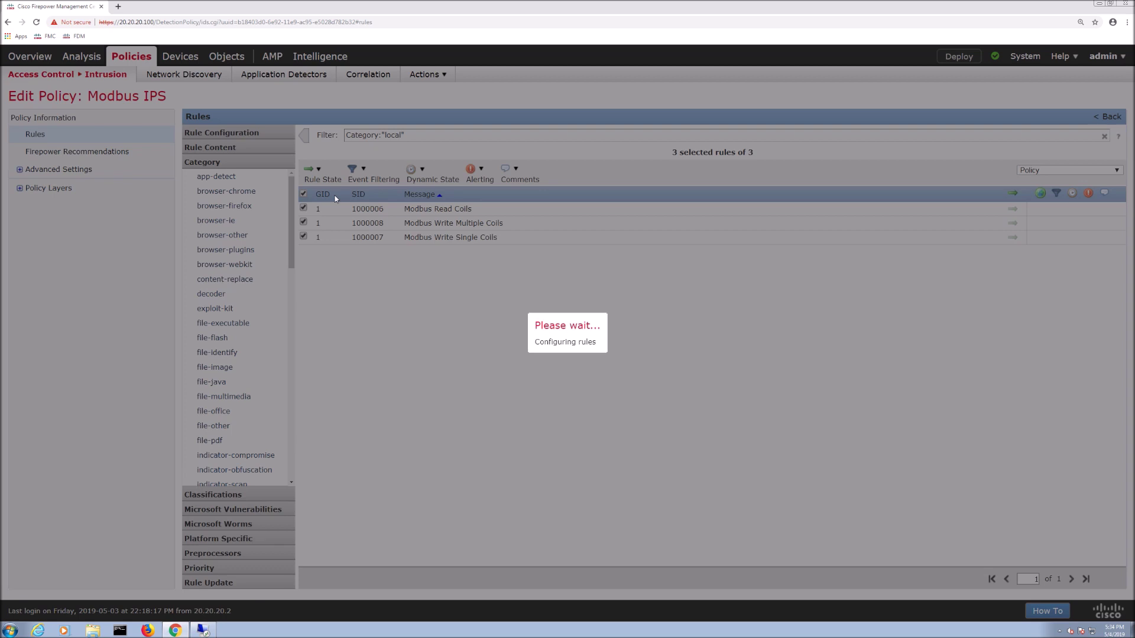
{"action": "left_click", "coordinate": [634, 355]}
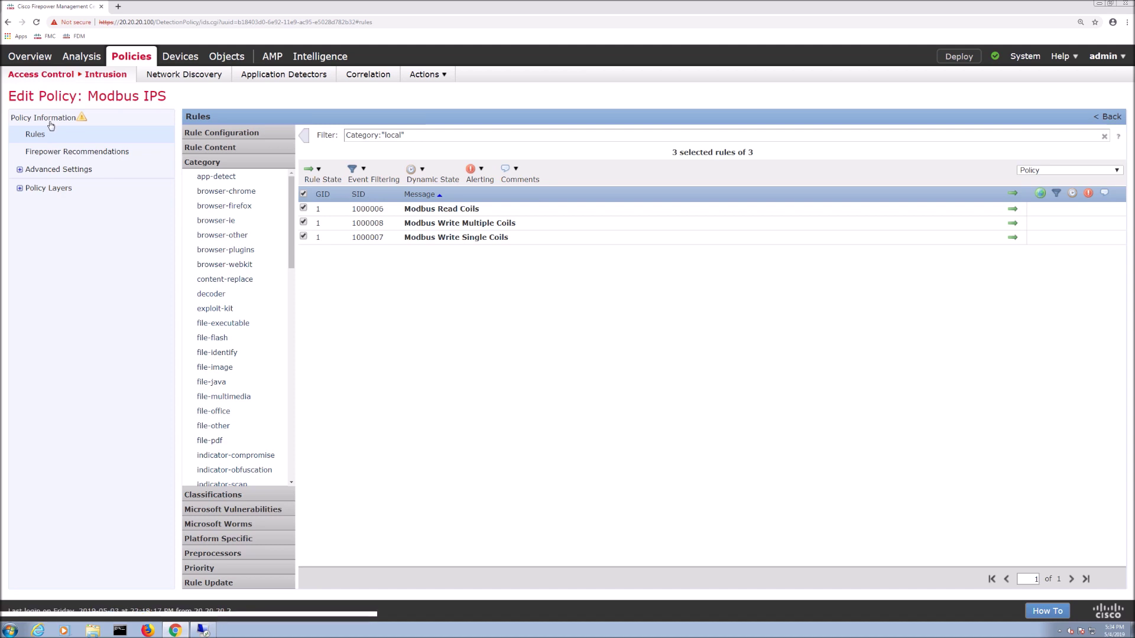
{"action": "left_click", "coordinate": [51, 121]}
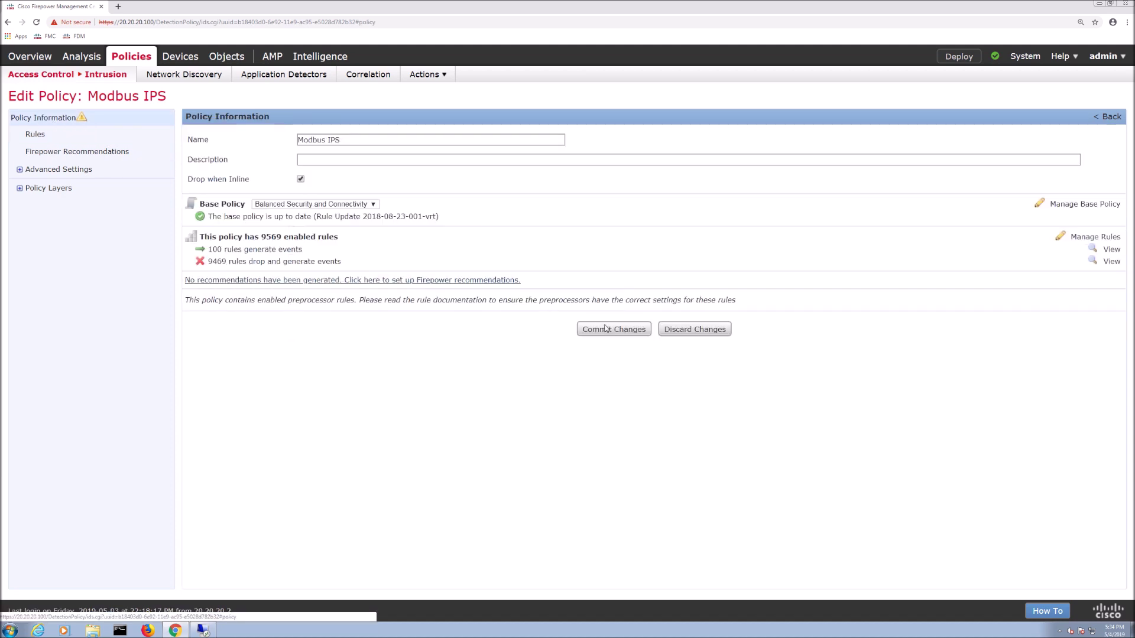
Commit the Modbus IPS policy changes without entering a description
{"action": "left_click", "coordinate": [611, 329]}
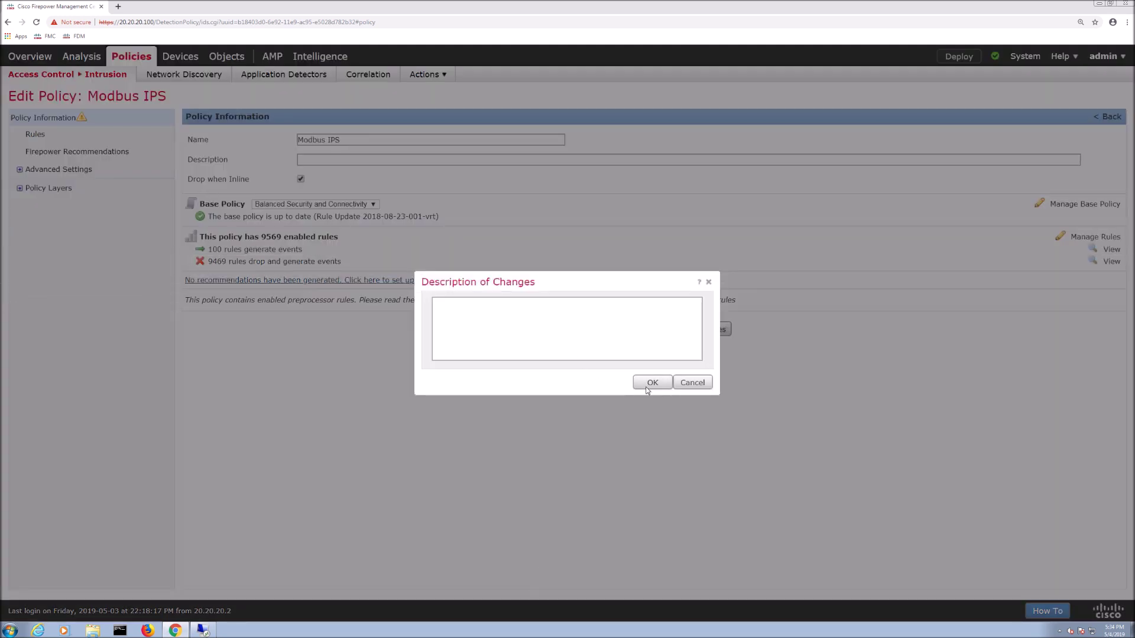
{"action": "left_click", "coordinate": [650, 382]}
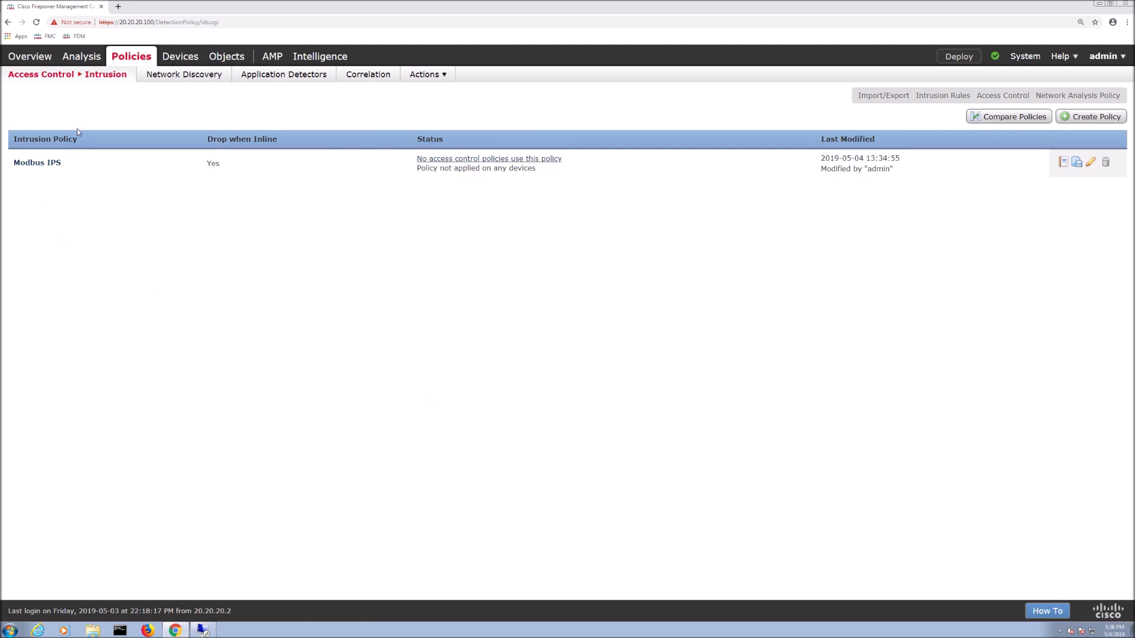
Create a new access control policy named 'SCADA Command Detection Policy'
{"action": "left_click", "coordinate": [73, 77]}
{"action": "mouse_move", "coordinate": [75, 77]}
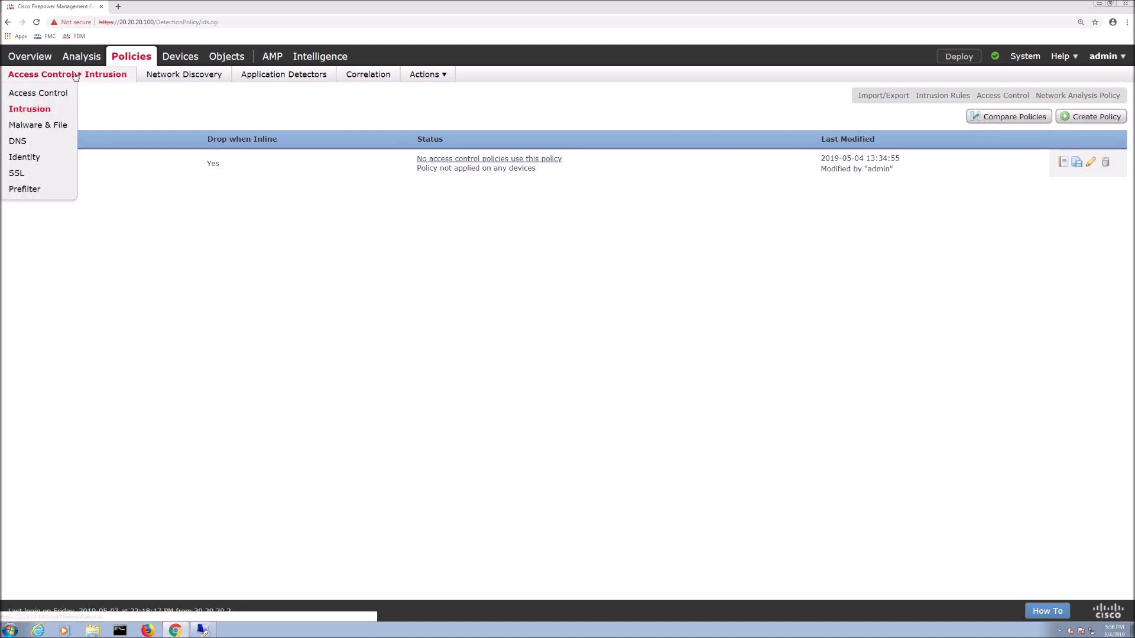
{"action": "left_click", "coordinate": [34, 95]}
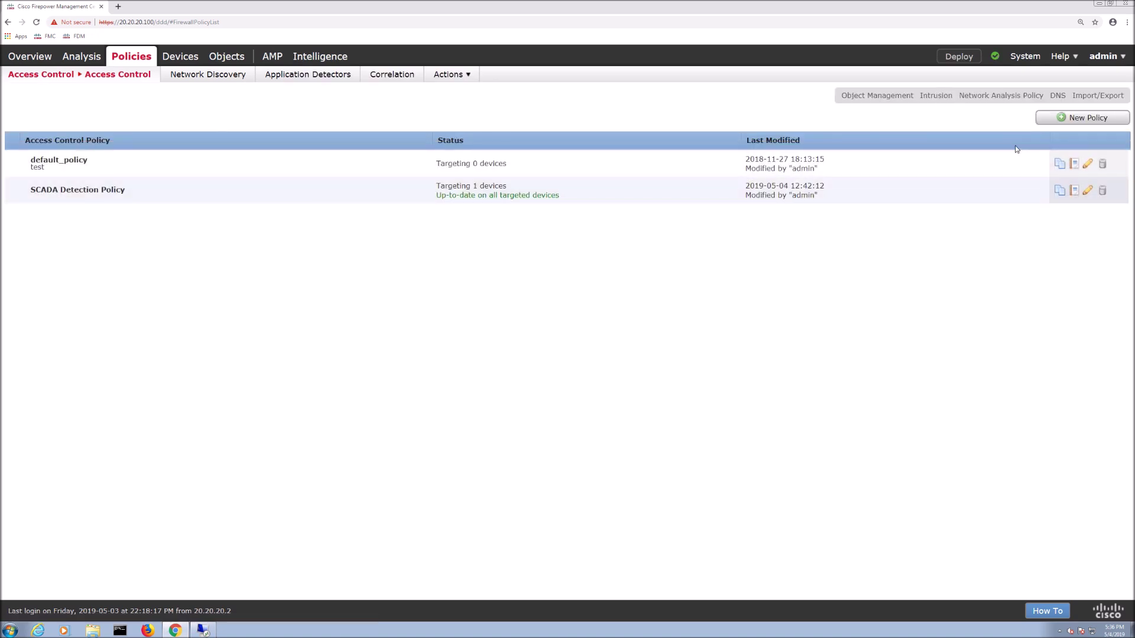
{"action": "left_click", "coordinate": [1067, 119]}
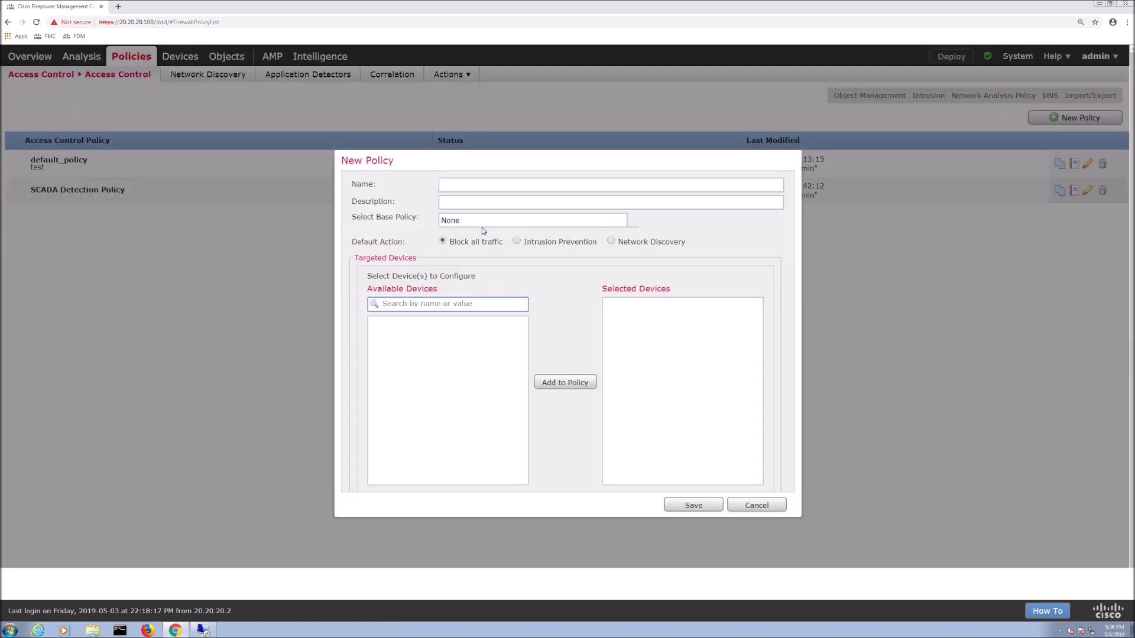
{"action": "left_click", "coordinate": [469, 185]}
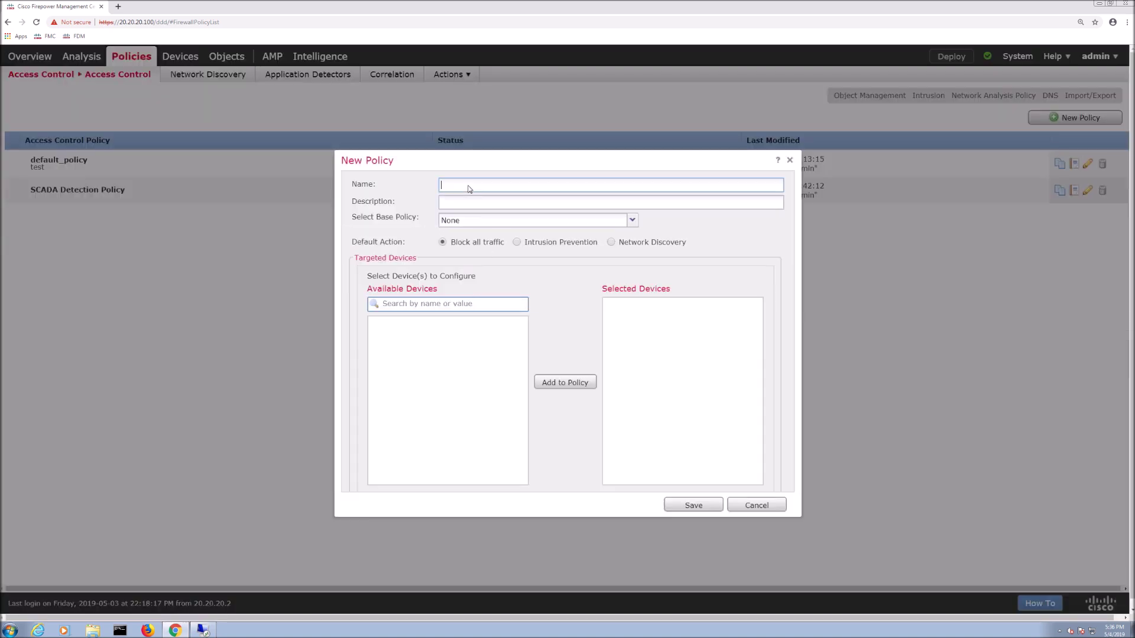
{"action": "type", "text": "SCADA"}
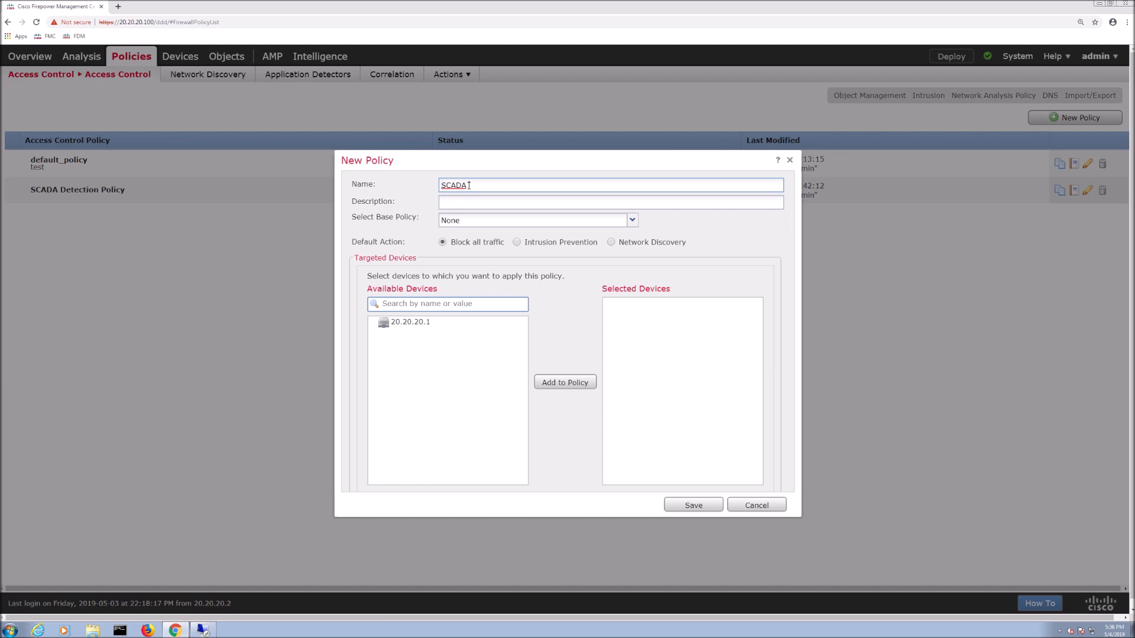
{"action": "type", "text": " Command Detection Policy"}
Reassign device 20.20.20.1 to the policy with an Intrusion Prevention default action, save, and begin rule 'Command'
{"action": "left_click", "coordinate": [418, 325]}
{"action": "left_click", "coordinate": [517, 243]}
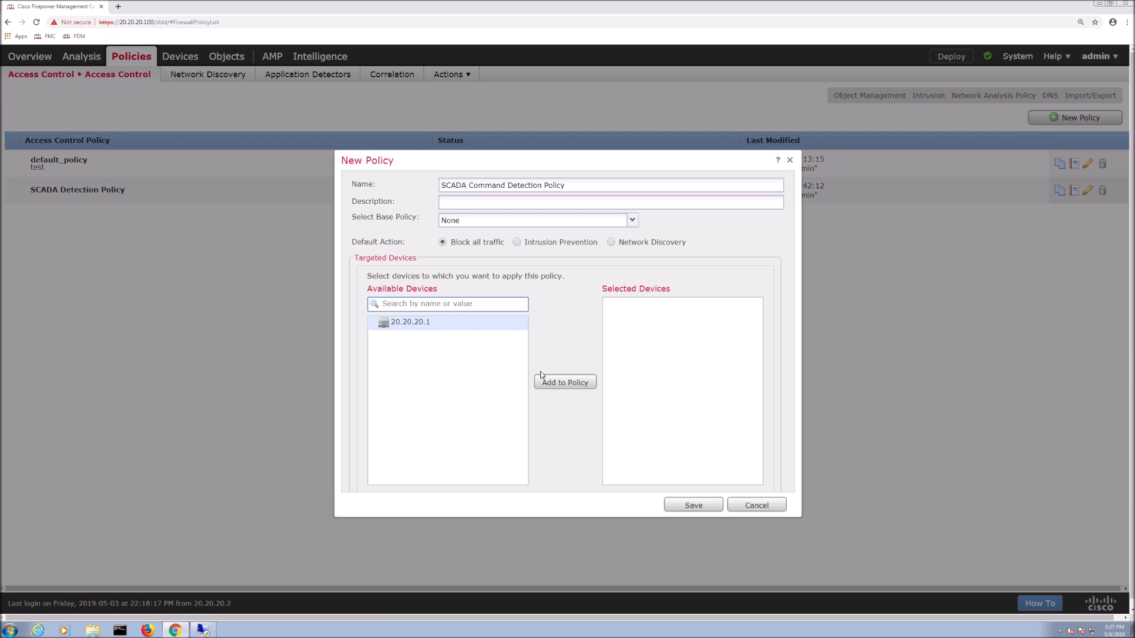
{"action": "left_click", "coordinate": [558, 383]}
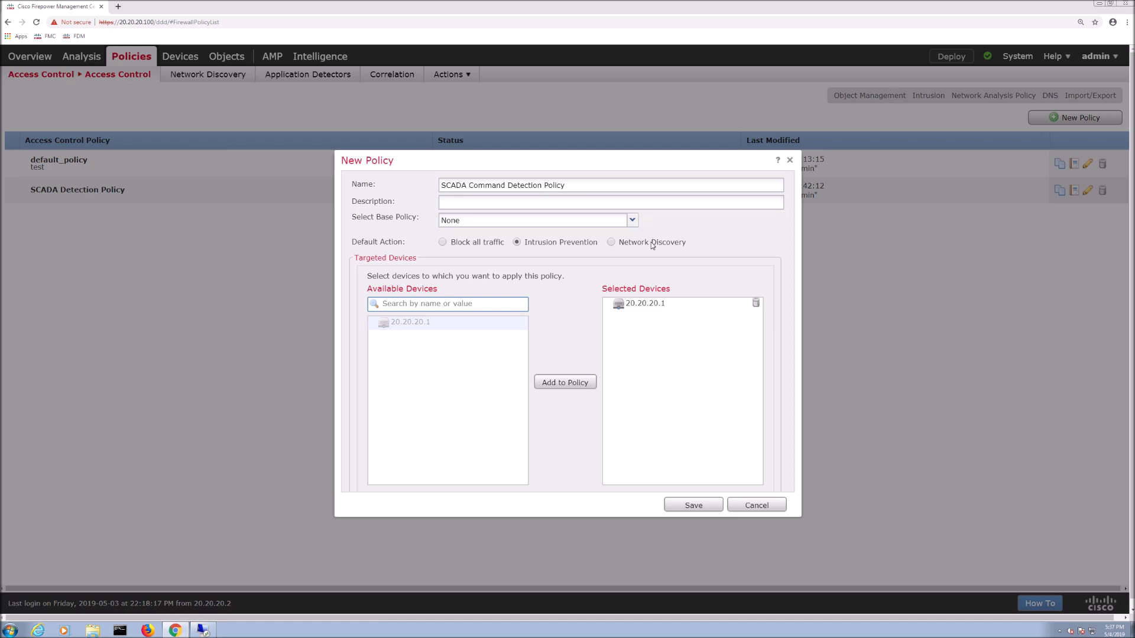
{"action": "left_click", "coordinate": [691, 510]}
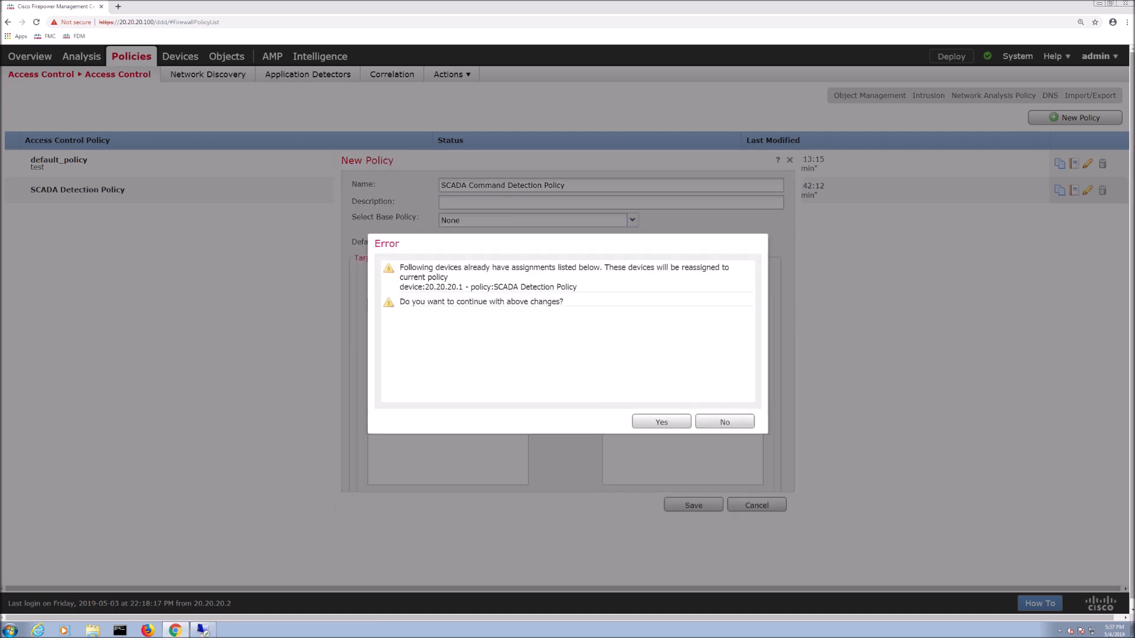
{"action": "left_click", "coordinate": [646, 423]}
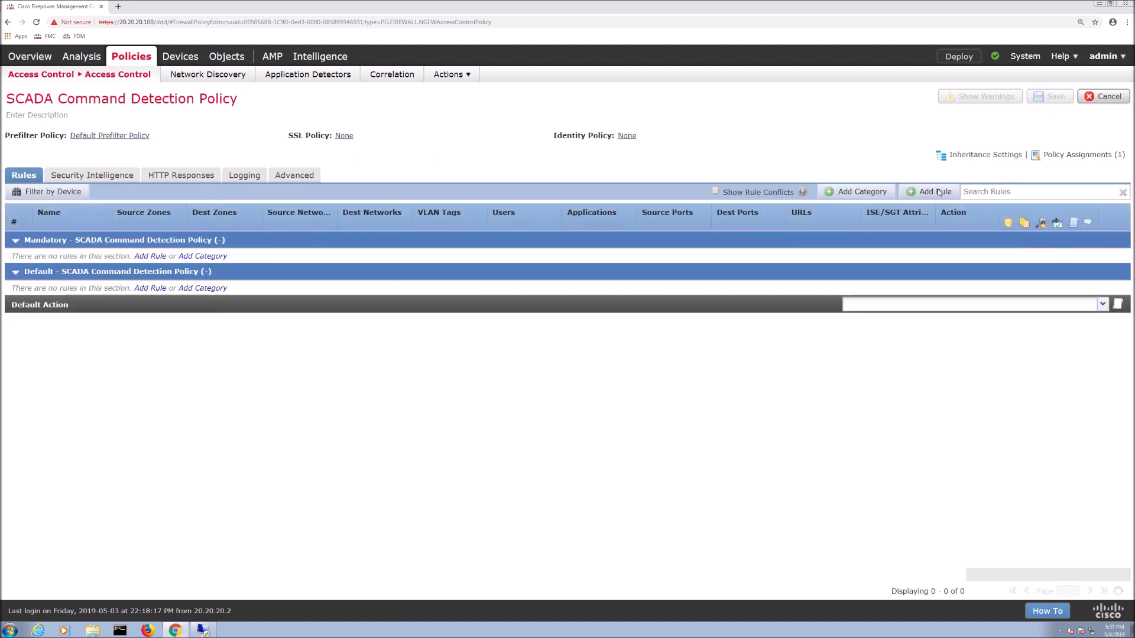
{"action": "left_click", "coordinate": [953, 194]}
{"action": "type", "text": "Command"}
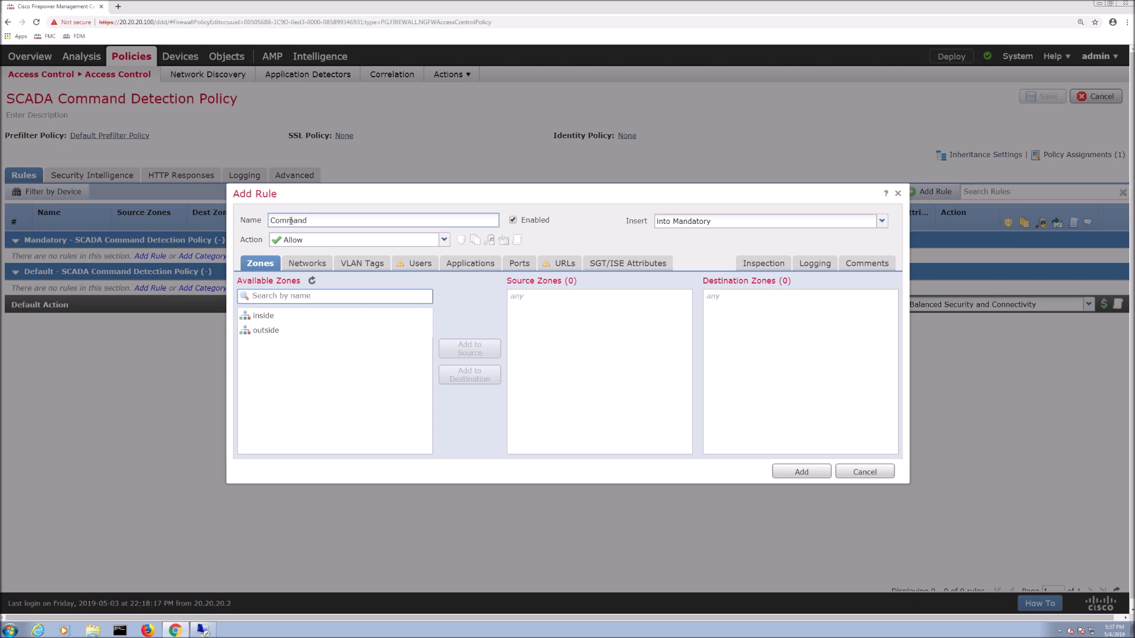
Complete the rule name as 'Modbus Command Detection Rule', correcting the misspelling
{"action": "type", "text": "Detection Rule"}
{"action": "key", "text": "Home"}
{"action": "type", "text": "Modubu"}
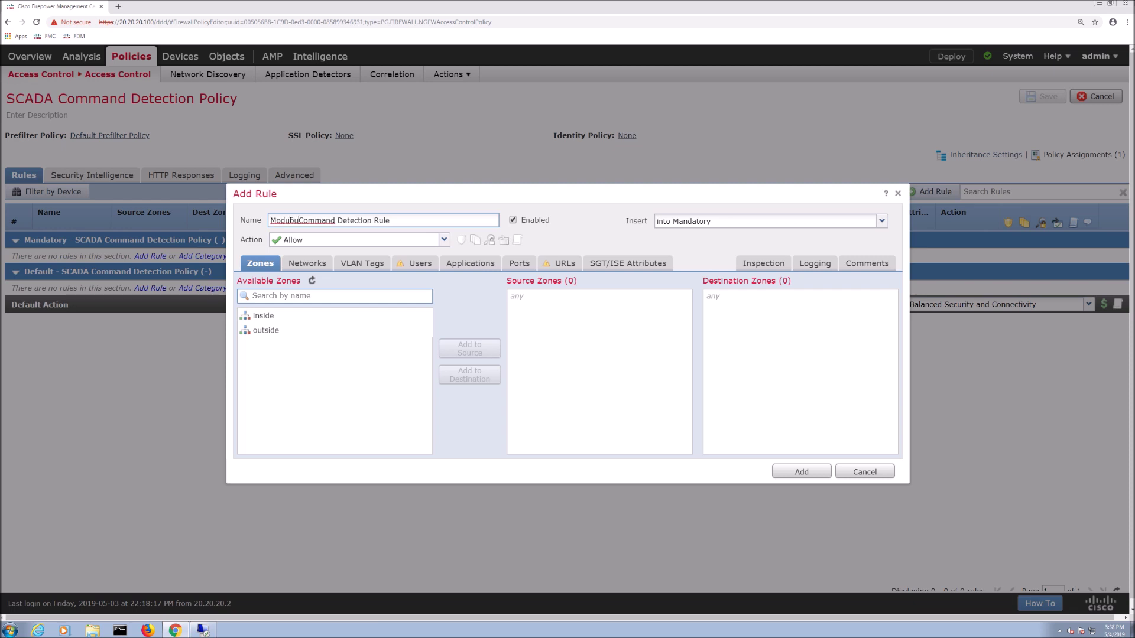
{"action": "type", "text": "s"}
{"action": "key", "text": "BackSpace"}
{"action": "key", "text": "BackSpace"}
{"action": "key", "text": "BackSpace"}
{"action": "type", "text": "bus"}
Set the rule's source and destination zones to both inside and outside
{"action": "left_click", "coordinate": [273, 328]}
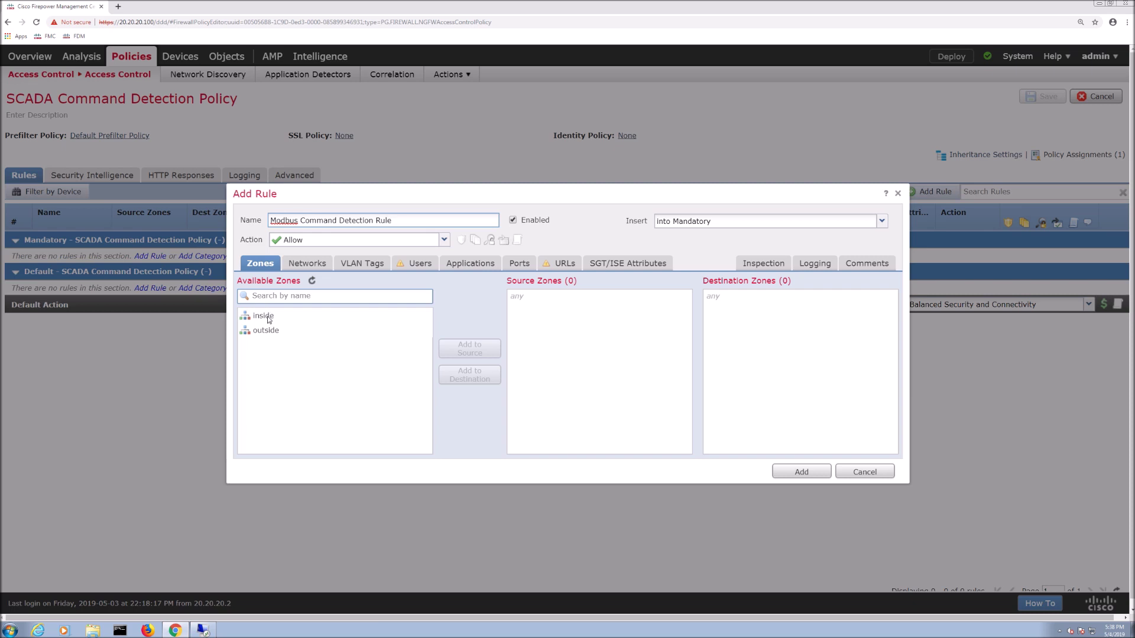
{"action": "left_click", "coordinate": [484, 355]}
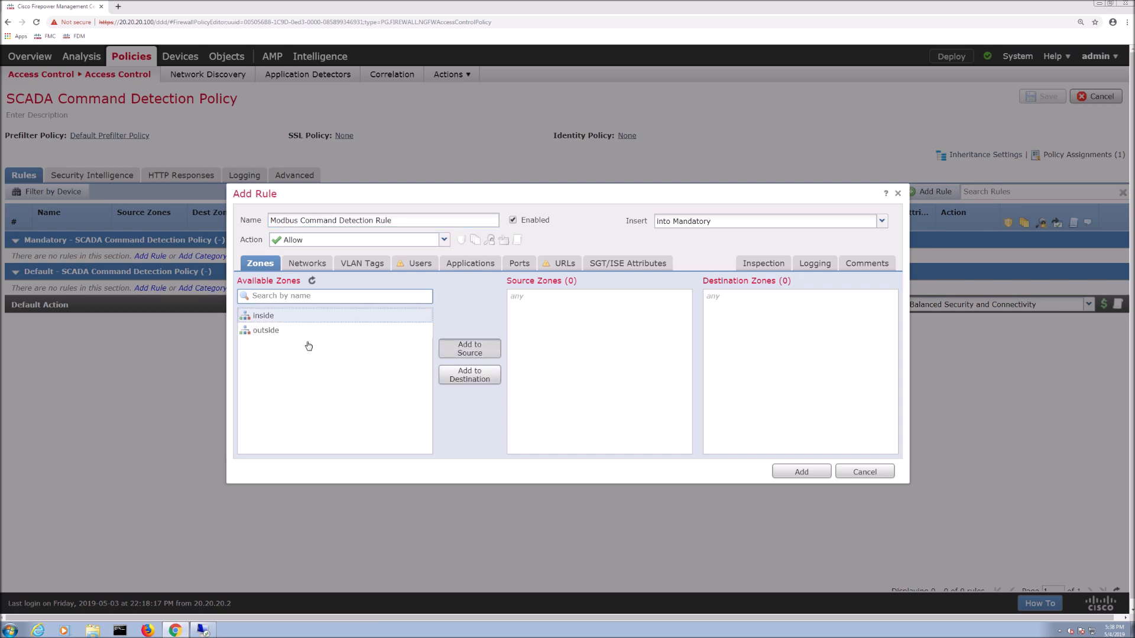
{"action": "left_click", "coordinate": [289, 335]}
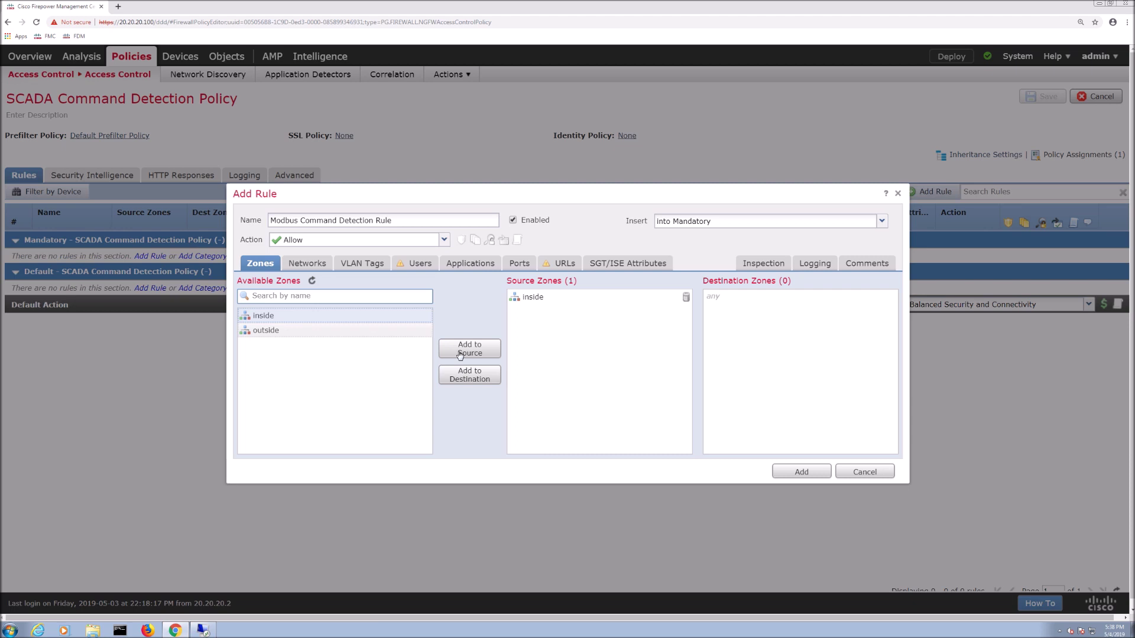
{"action": "left_click", "coordinate": [461, 350]}
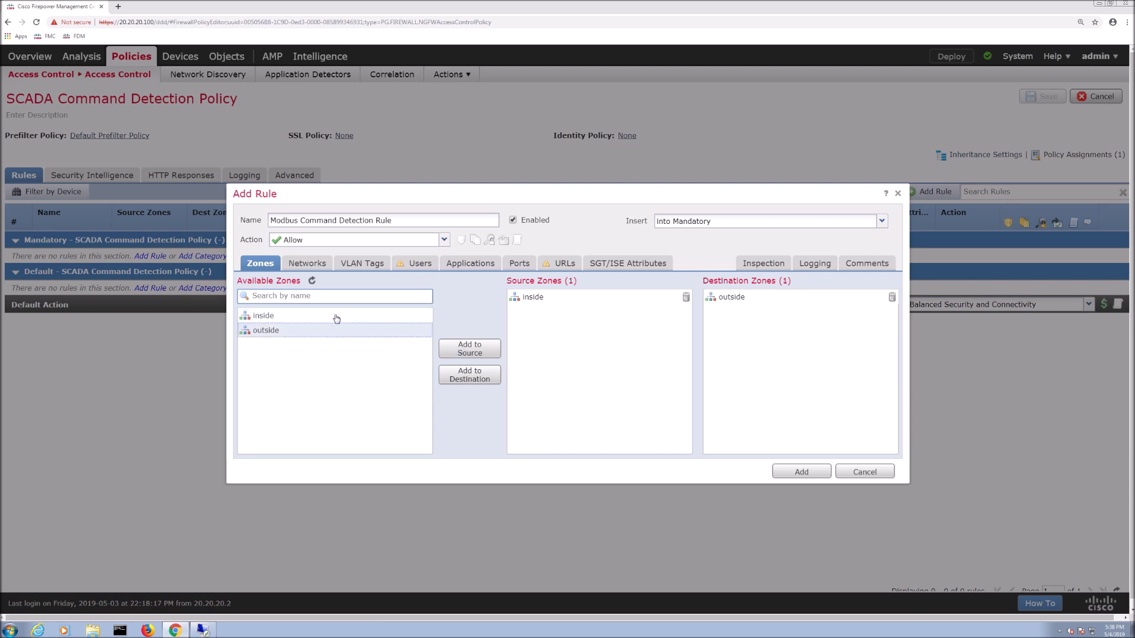
{"action": "left_click", "coordinate": [466, 378]}
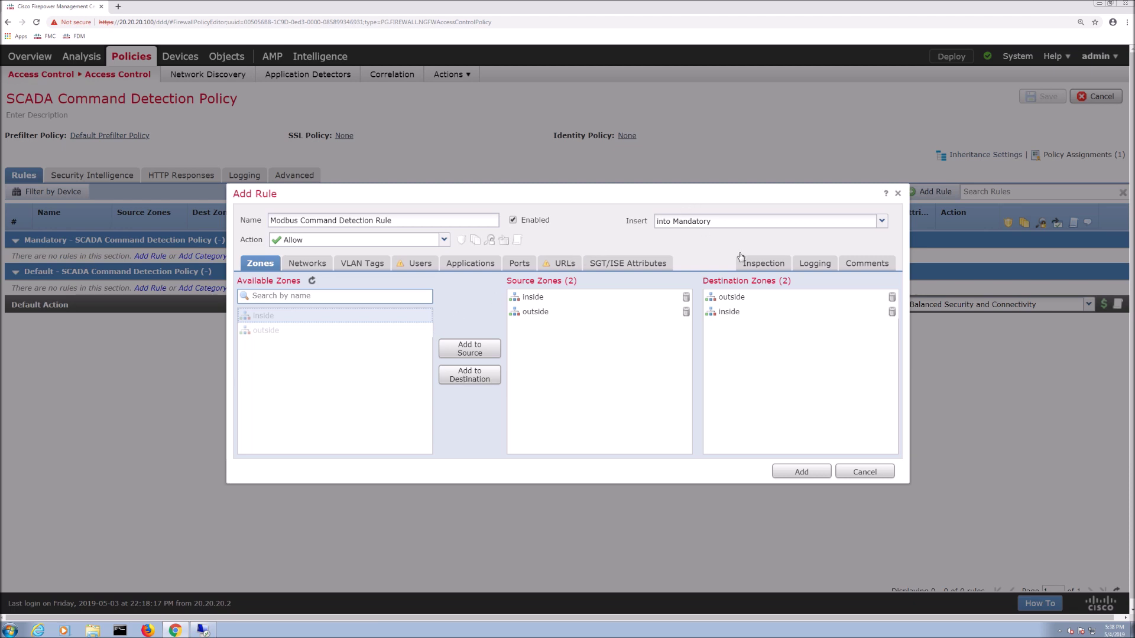
{"action": "left_click", "coordinate": [753, 266]}
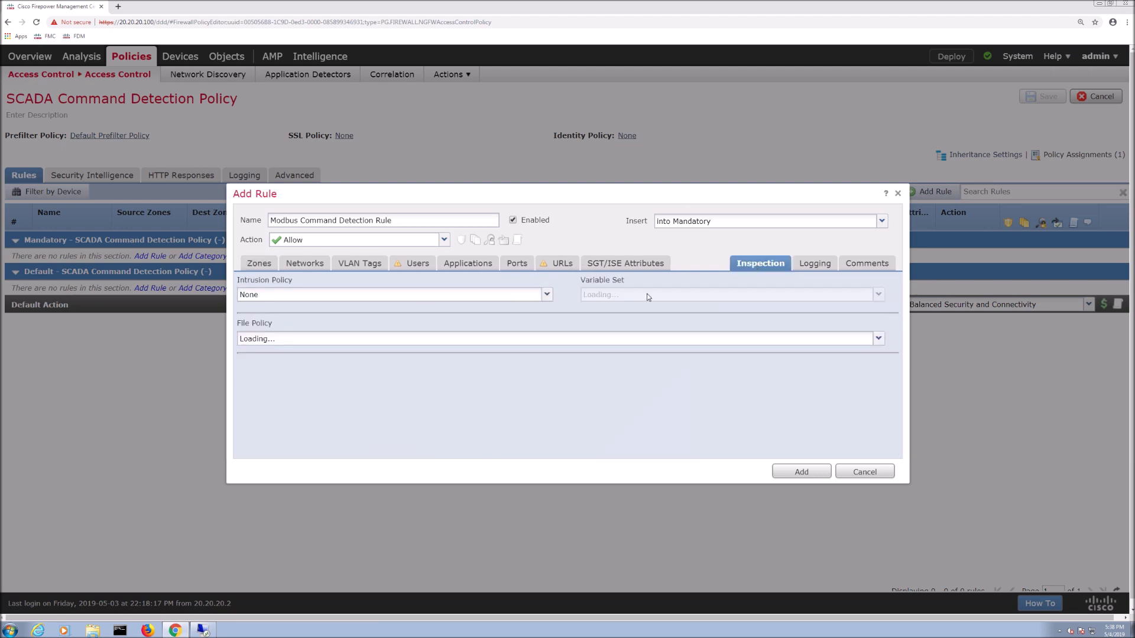
Inspect the rule with Modbus IPS, log at connection beginning and end, add it, and save the policy
{"action": "left_click", "coordinate": [387, 296]}
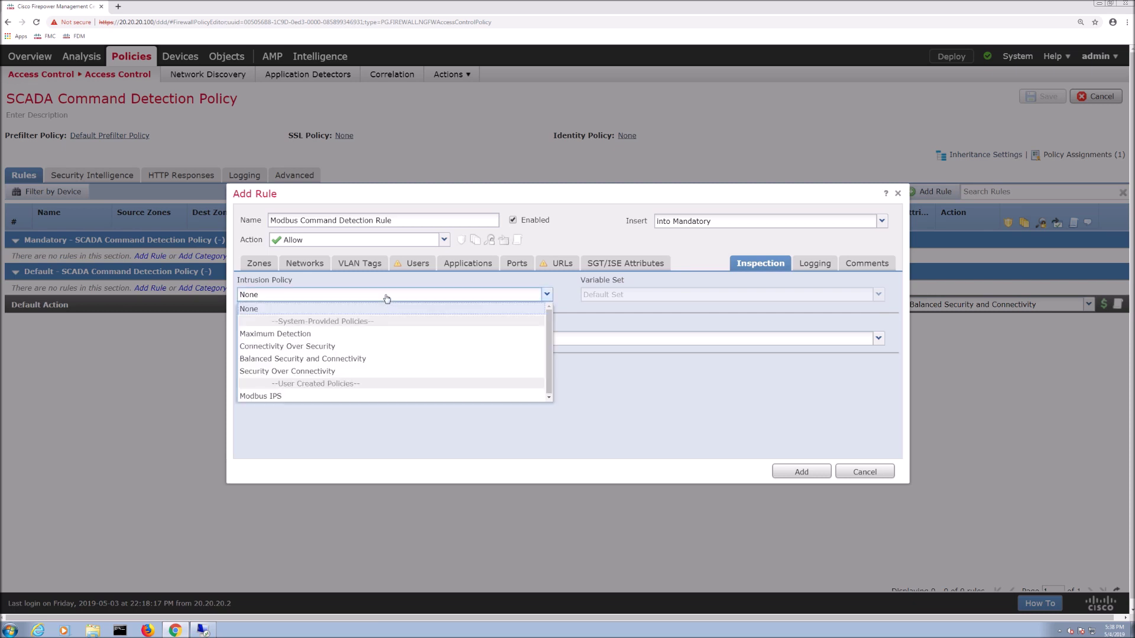
{"action": "left_click", "coordinate": [274, 395]}
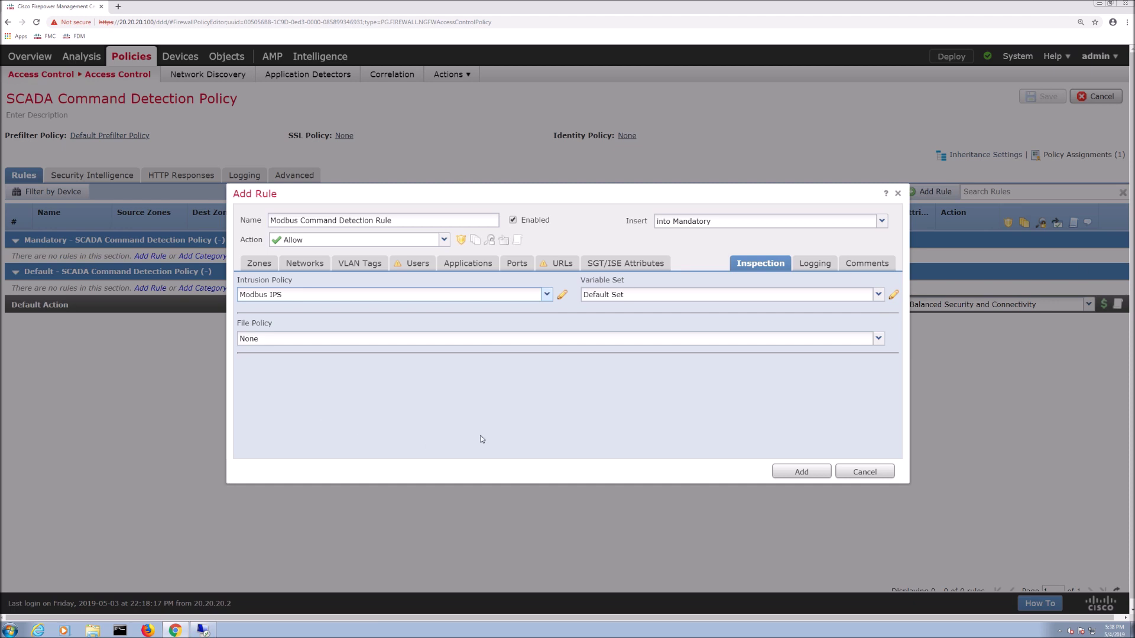
{"action": "left_click", "coordinate": [813, 266]}
{"action": "left_click", "coordinate": [260, 291]}
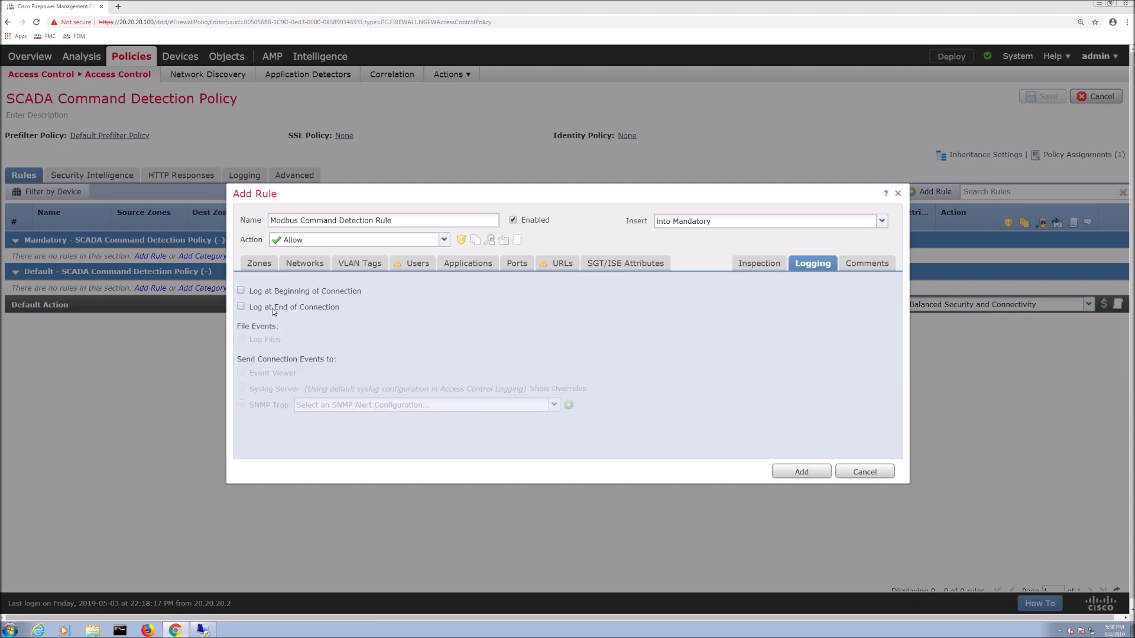
{"action": "left_click", "coordinate": [259, 310]}
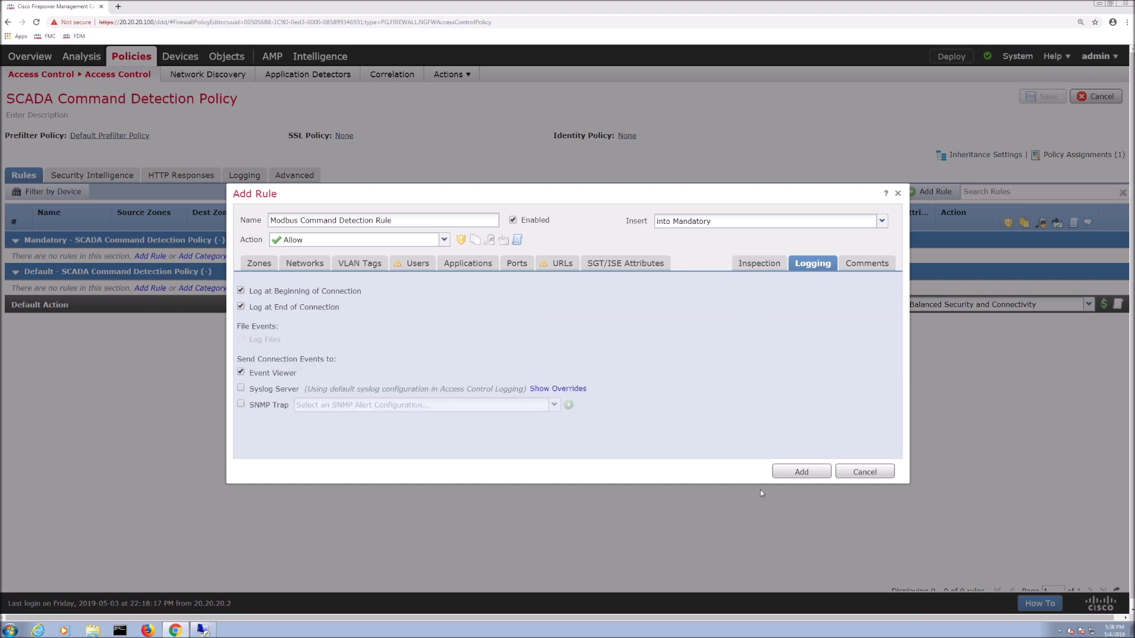
{"action": "left_click", "coordinate": [793, 474]}
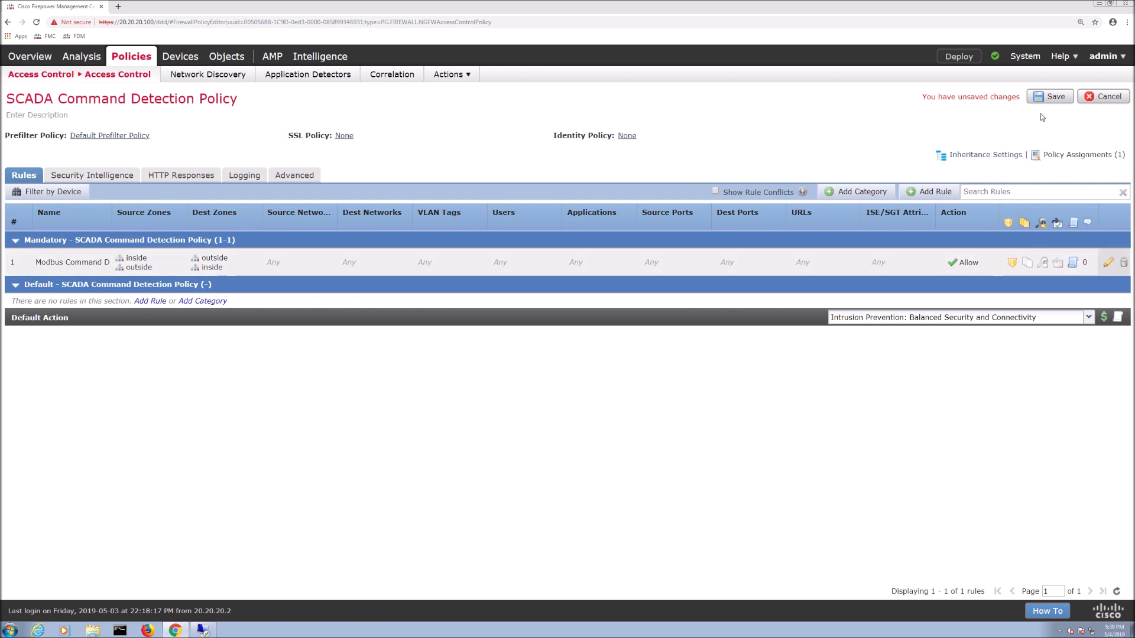
{"action": "left_click", "coordinate": [1047, 97]}
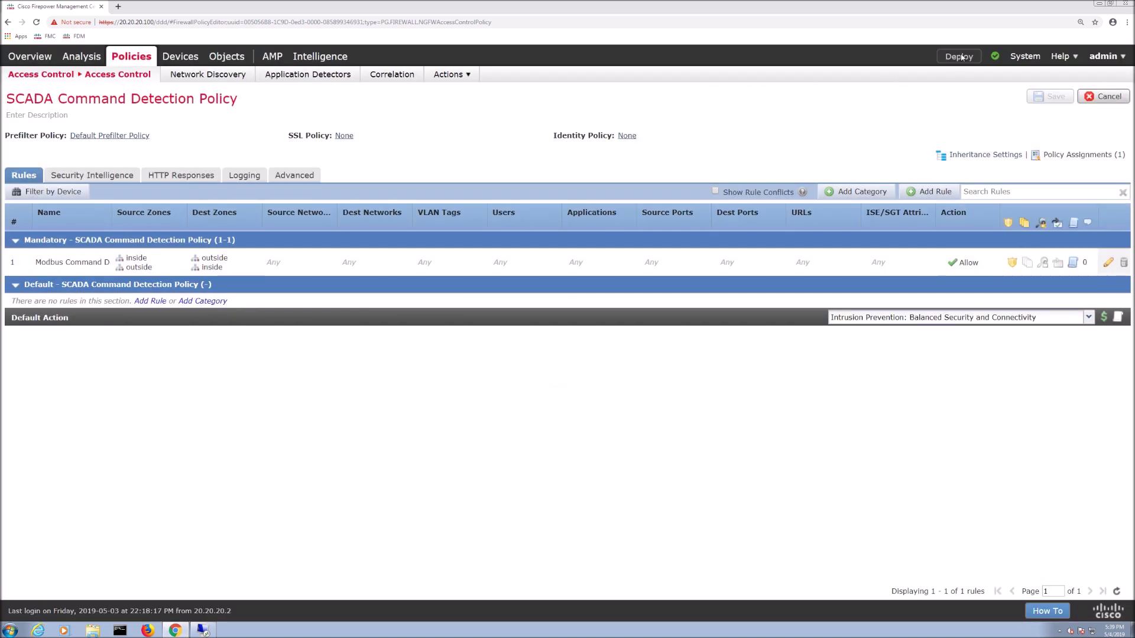
Deploy the pending policy changes to device 20.20.20.1 after reviewing what it will receive
{"action": "left_click", "coordinate": [959, 57]}
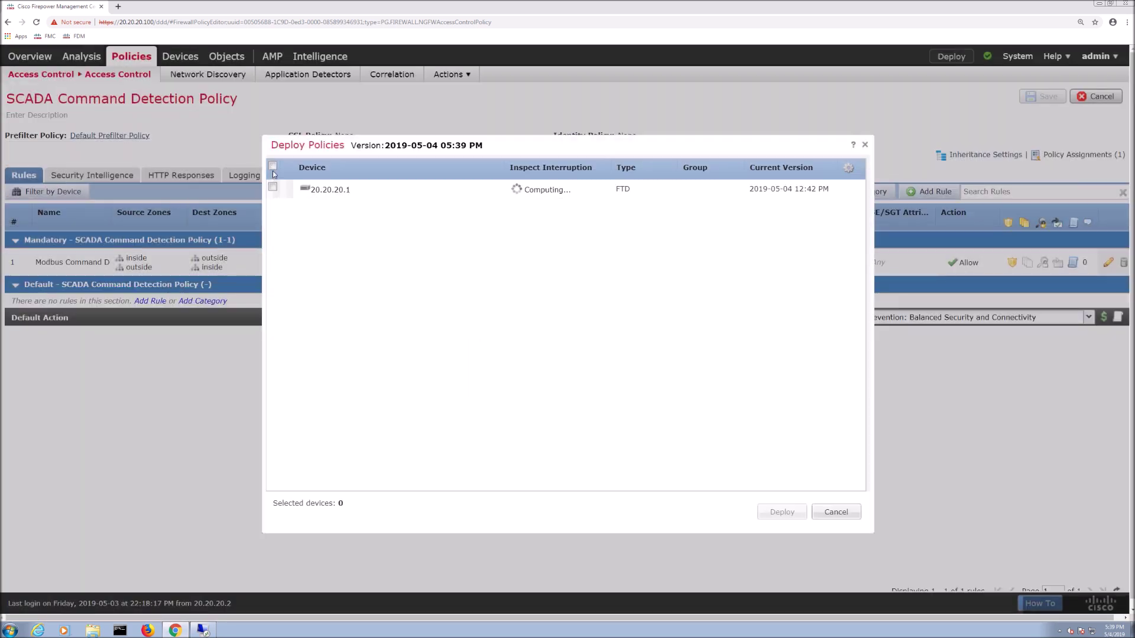
{"action": "left_click", "coordinate": [273, 168]}
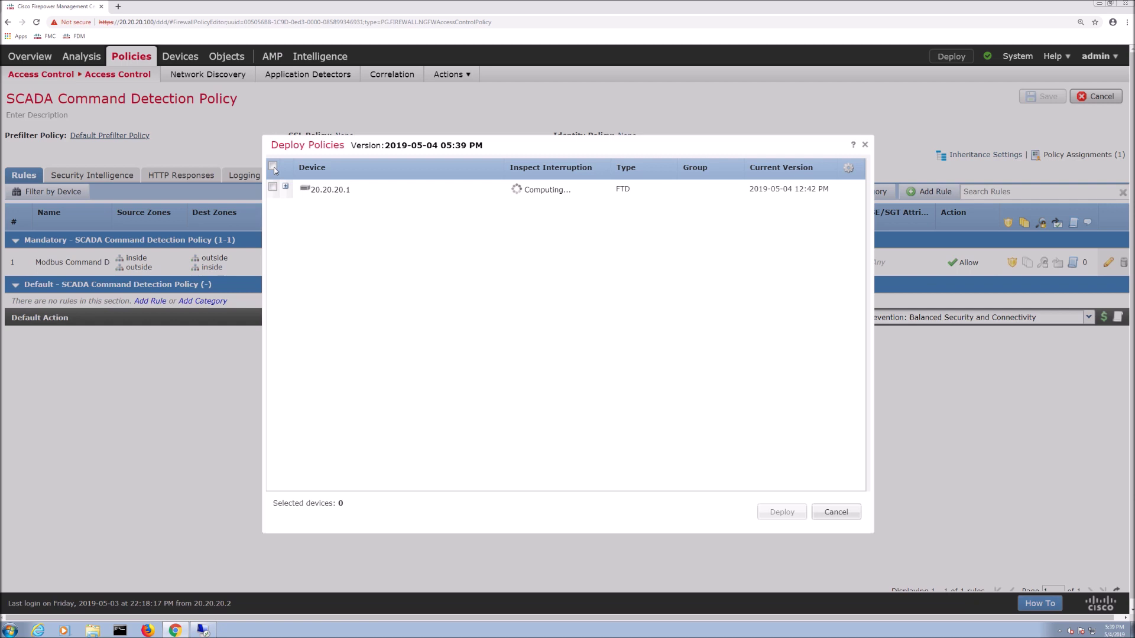
{"action": "left_click", "coordinate": [285, 186]}
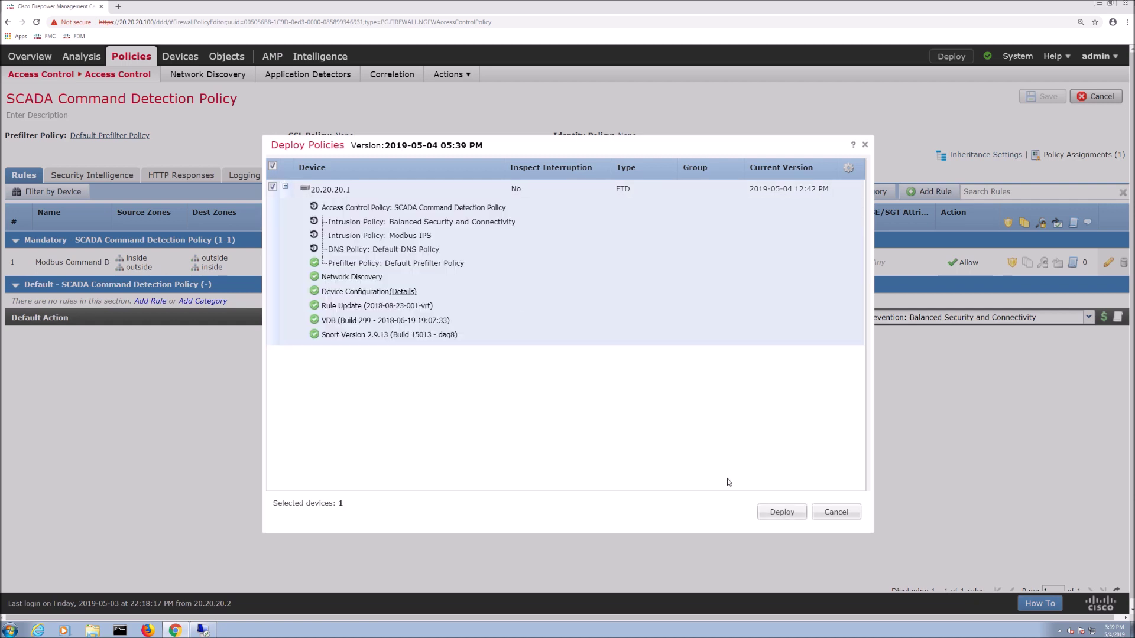
{"action": "left_click", "coordinate": [773, 514]}
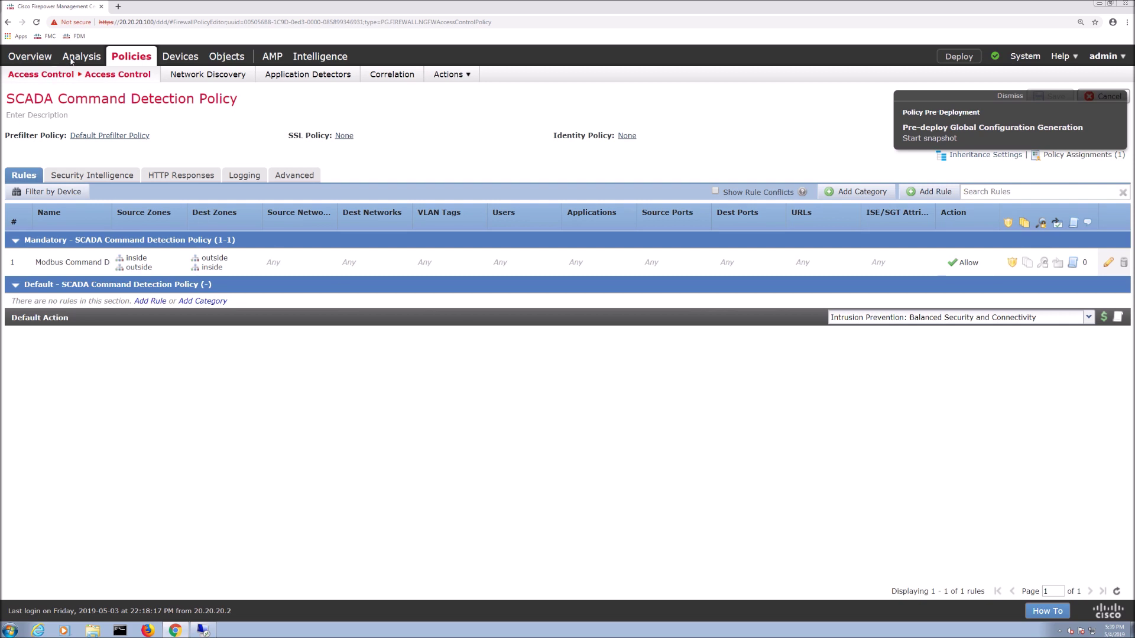
Open Analysis > Intrusions > Events to view the intrusion events
{"action": "mouse_move", "coordinate": [74, 60]}
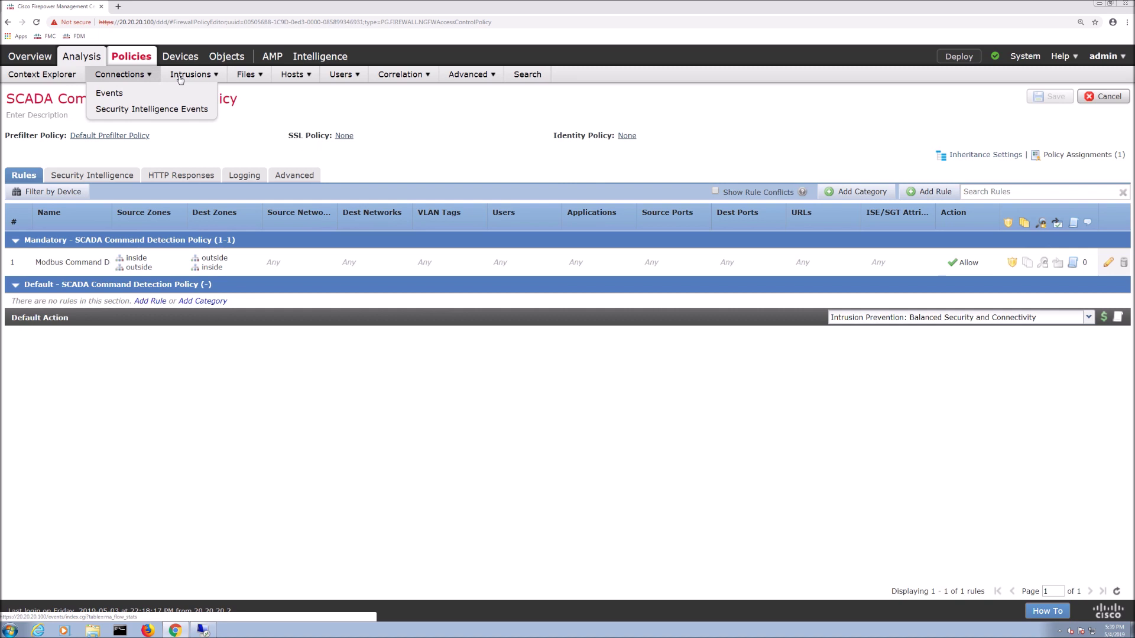
{"action": "mouse_move", "coordinate": [184, 75]}
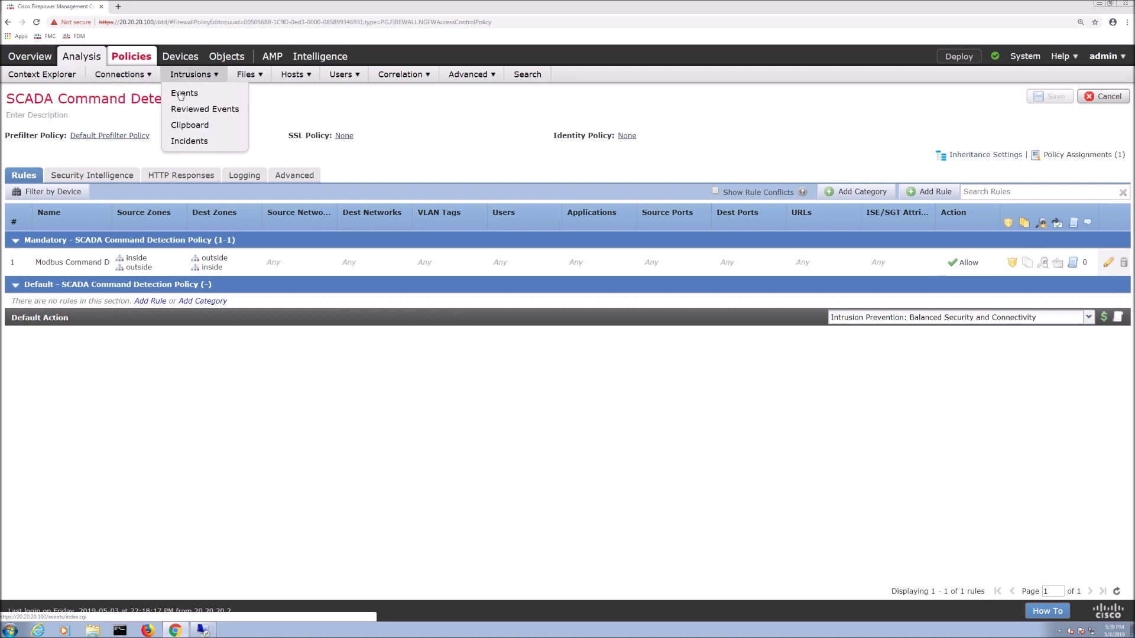
{"action": "left_click", "coordinate": [180, 95]}
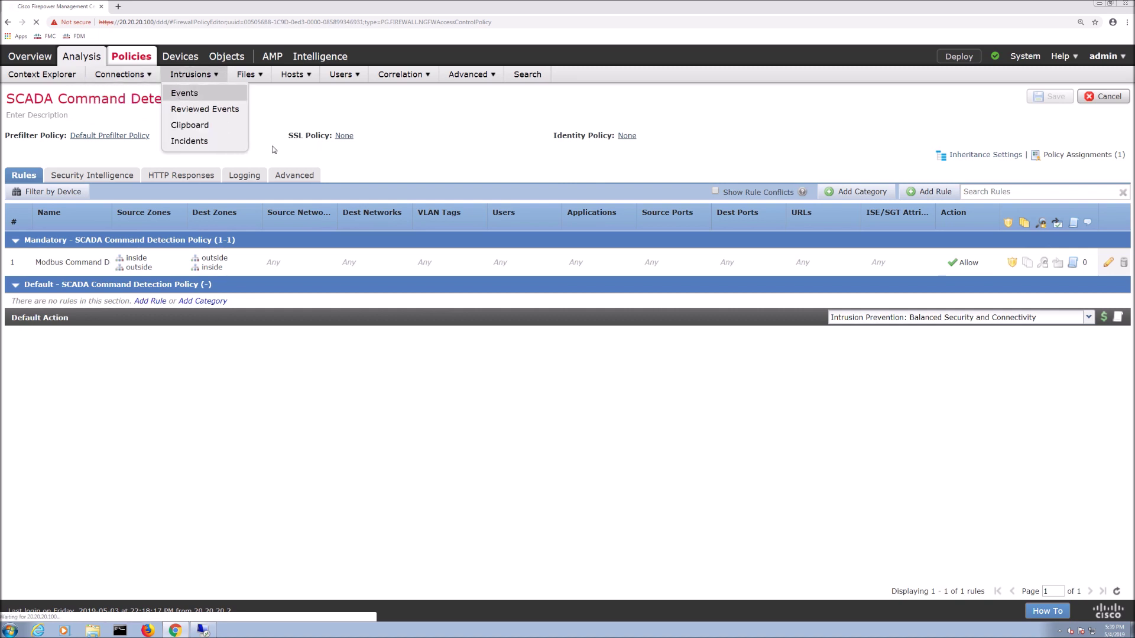
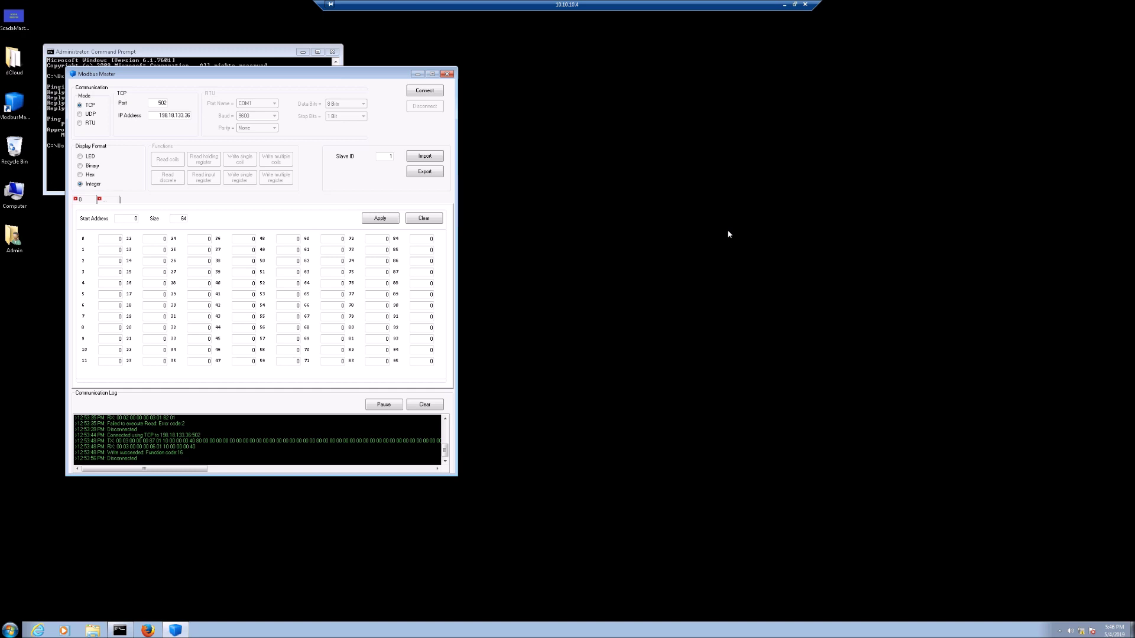
Connect over TCP, send a read coils request that fails with error code 2, then disconnect
{"action": "left_click", "coordinate": [424, 90]}
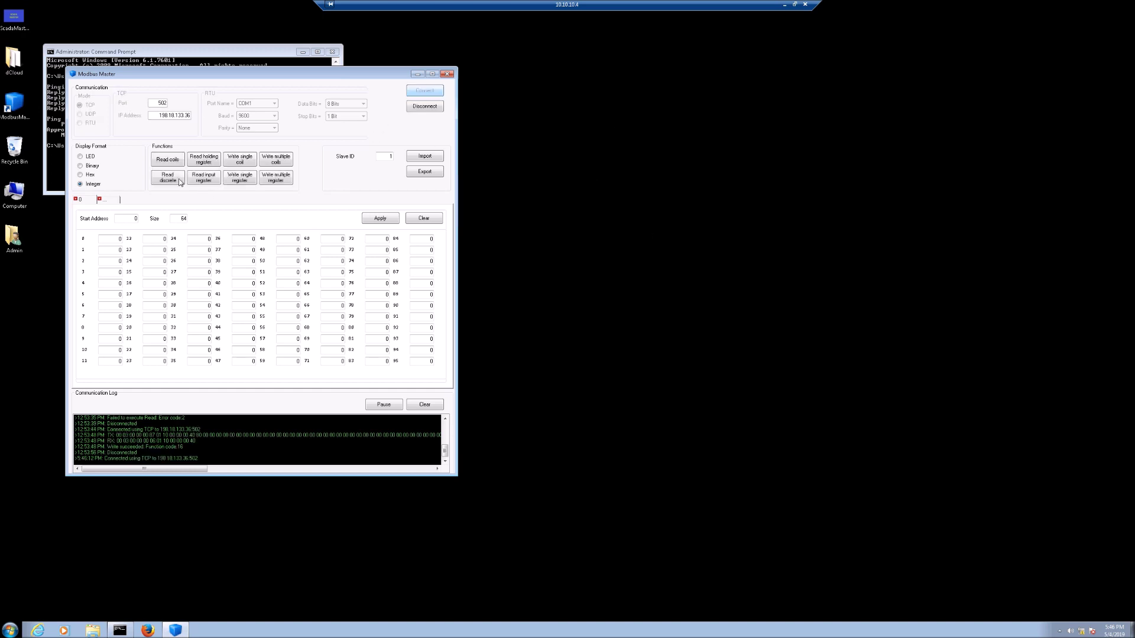
{"action": "left_click", "coordinate": [180, 180]}
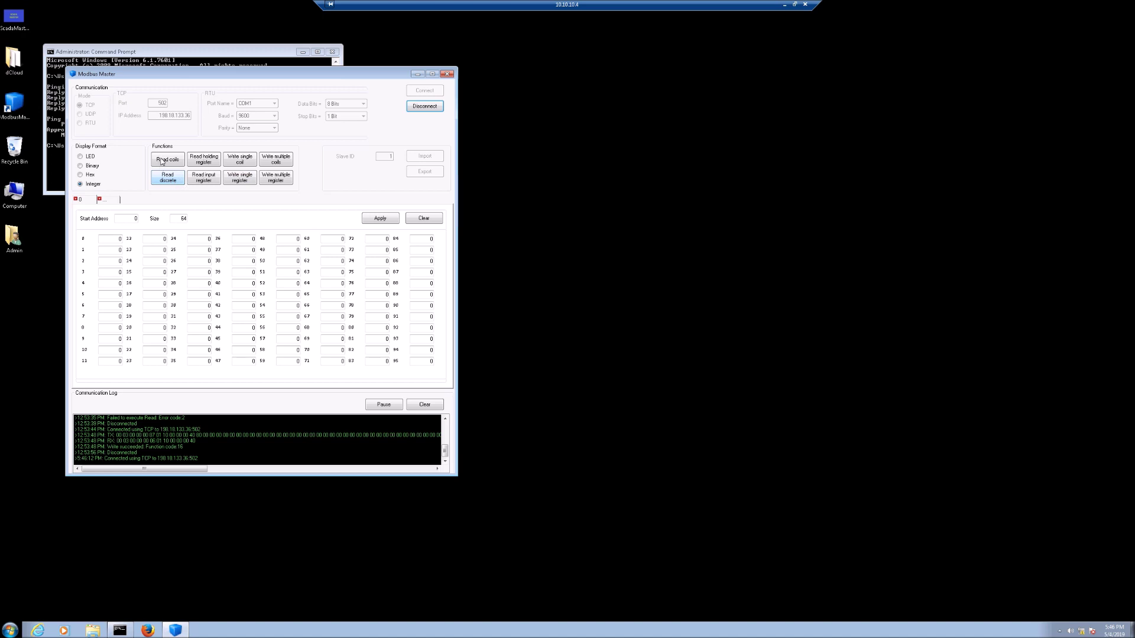
{"action": "left_click", "coordinate": [161, 161]}
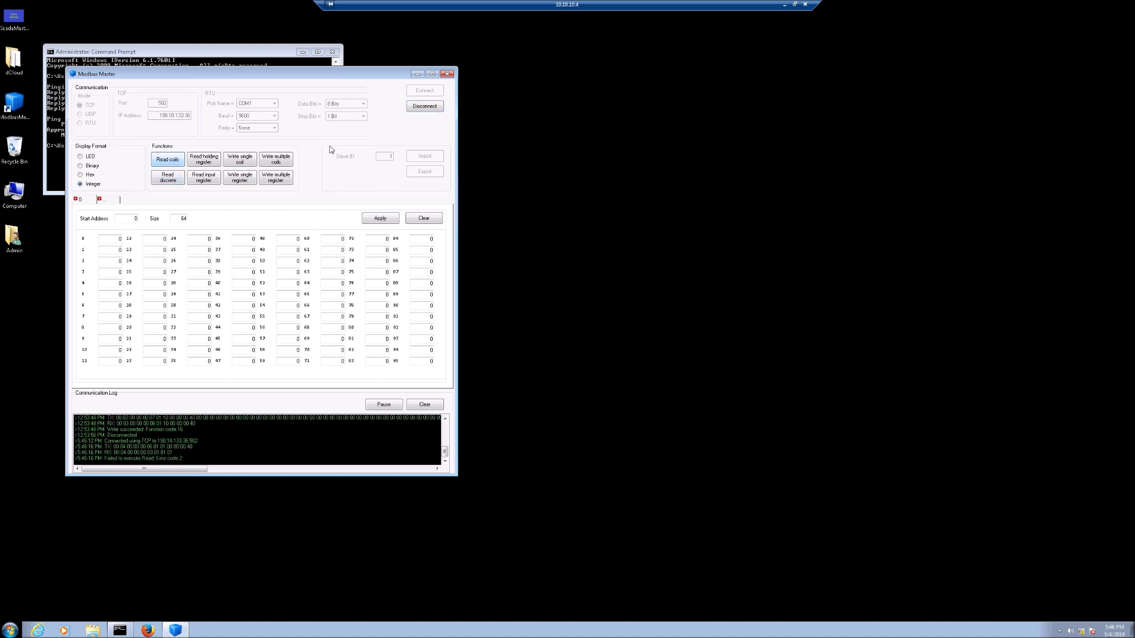
{"action": "left_click", "coordinate": [435, 110]}
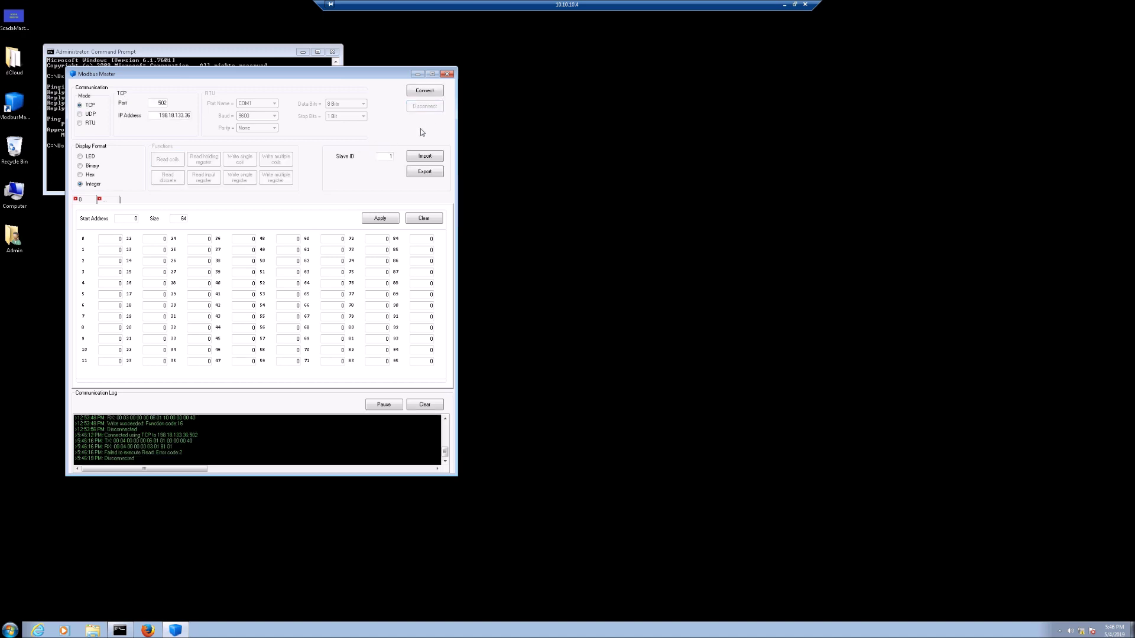
Reconnect over TCP, send a write single coil request that fails with error code 2, then reconnect
{"action": "left_click", "coordinate": [429, 93]}
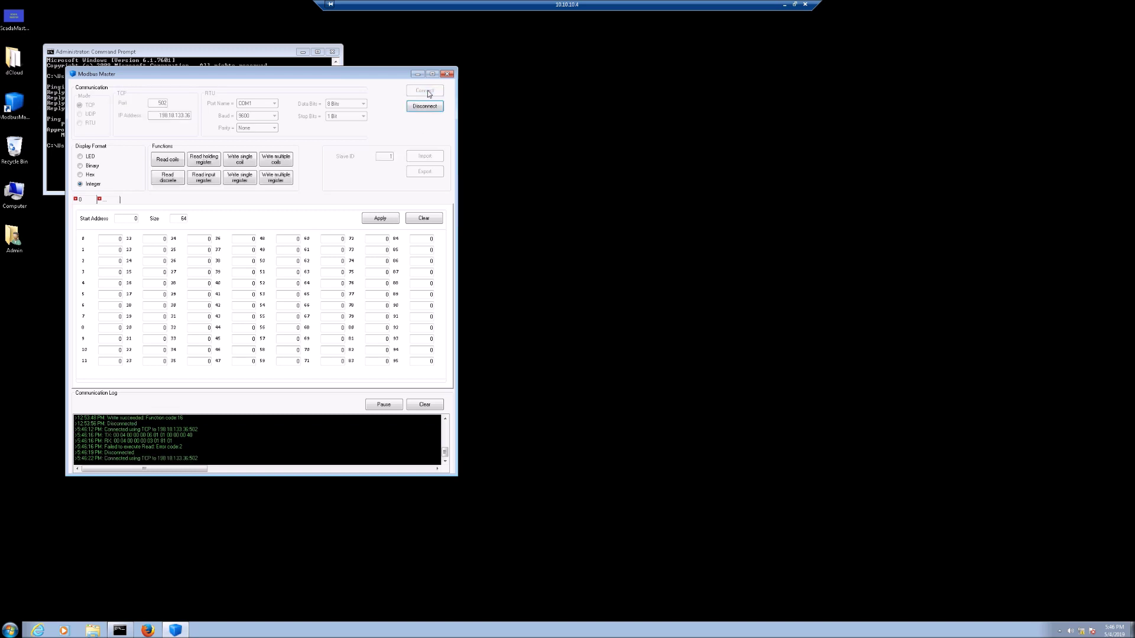
{"action": "left_click", "coordinate": [240, 163]}
{"action": "left_click", "coordinate": [425, 107]}
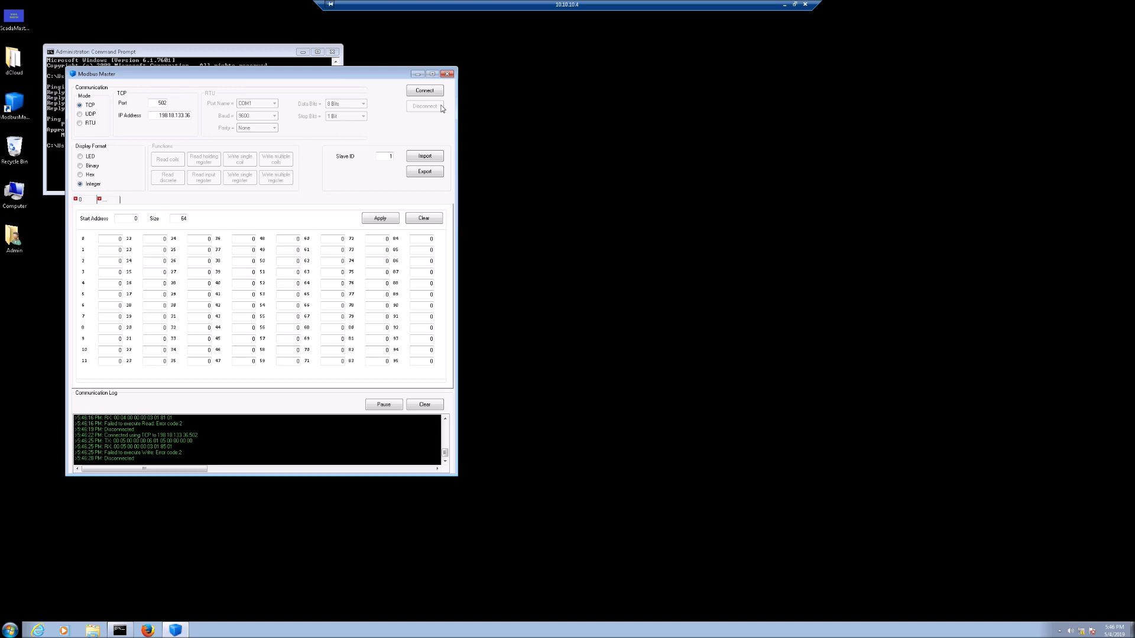
{"action": "left_click", "coordinate": [419, 92]}
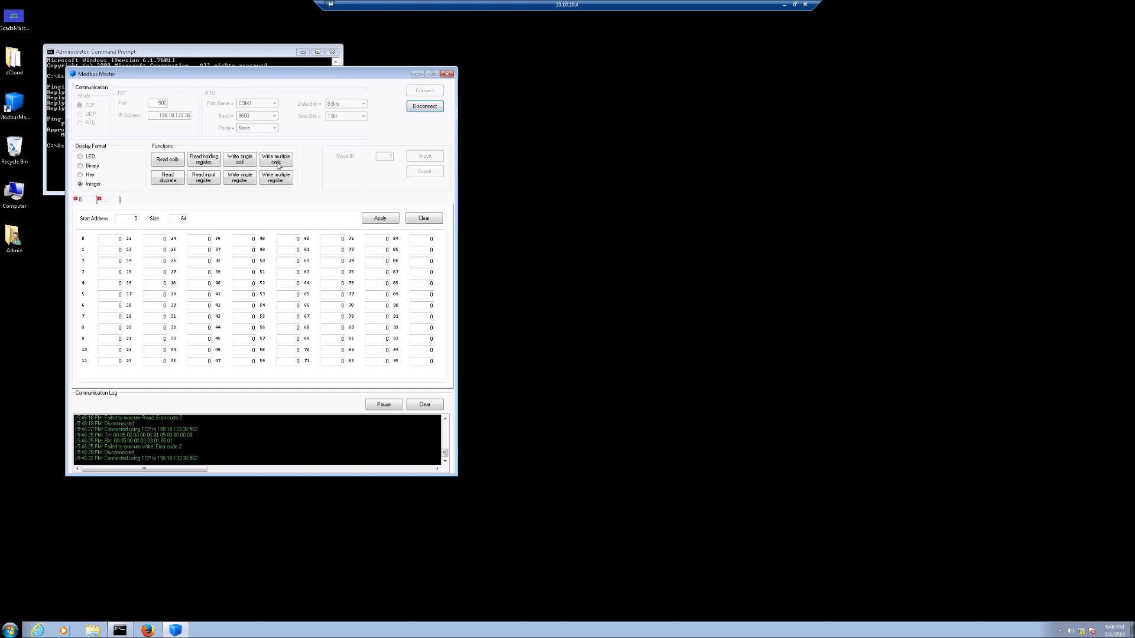
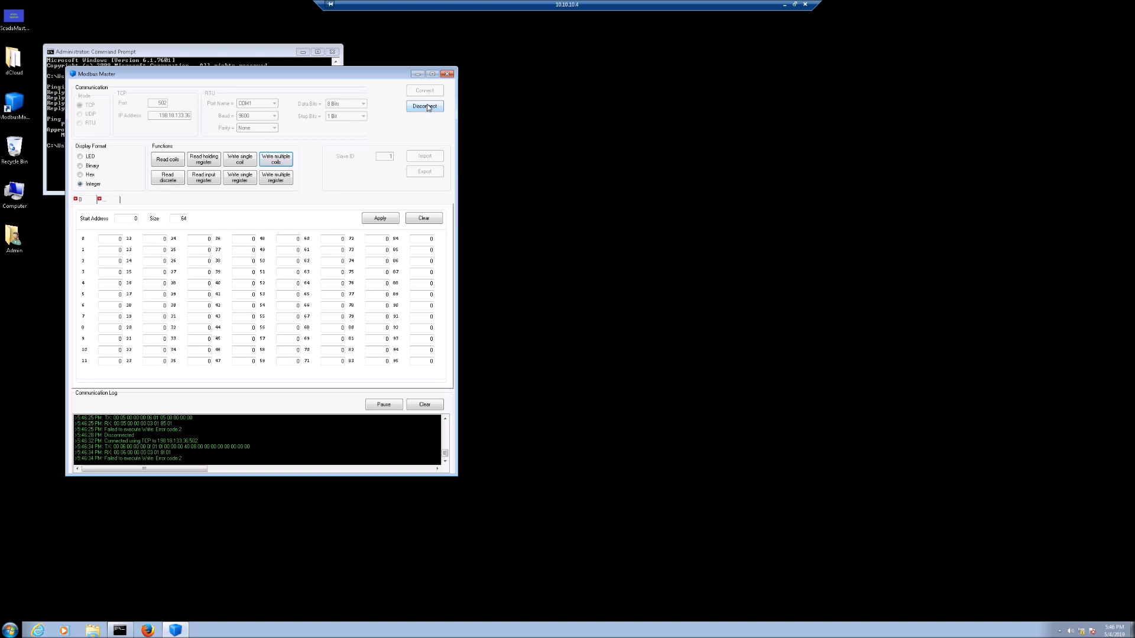
Disconnect Modbus Master from the slave device and minimize the remote desktop session
{"action": "left_click", "coordinate": [425, 106]}
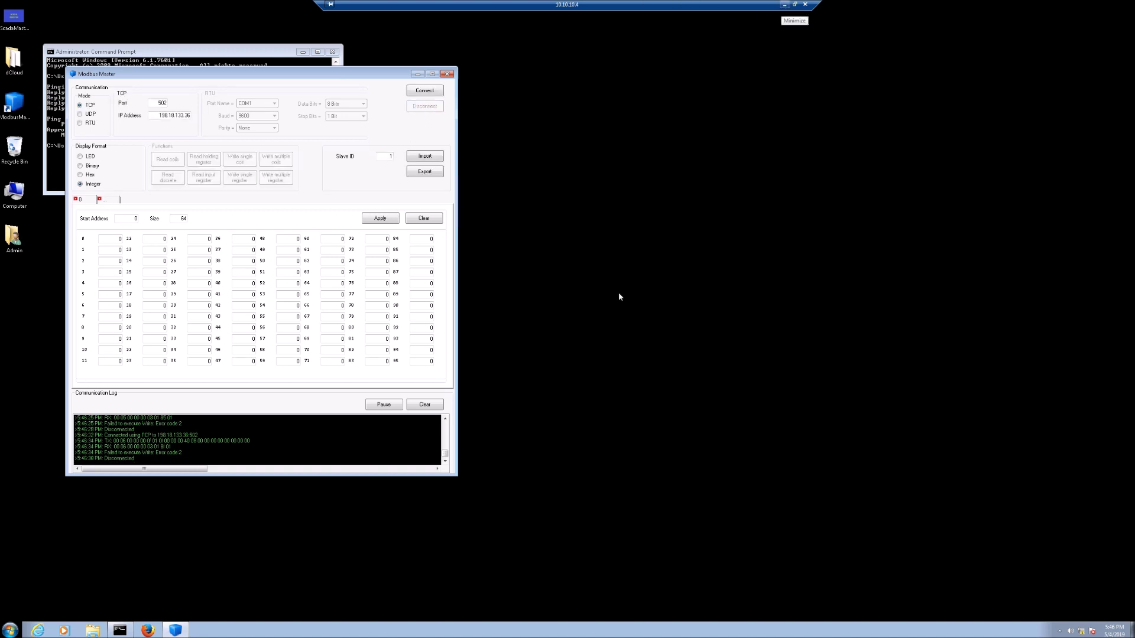
{"action": "left_click", "coordinate": [782, 7]}
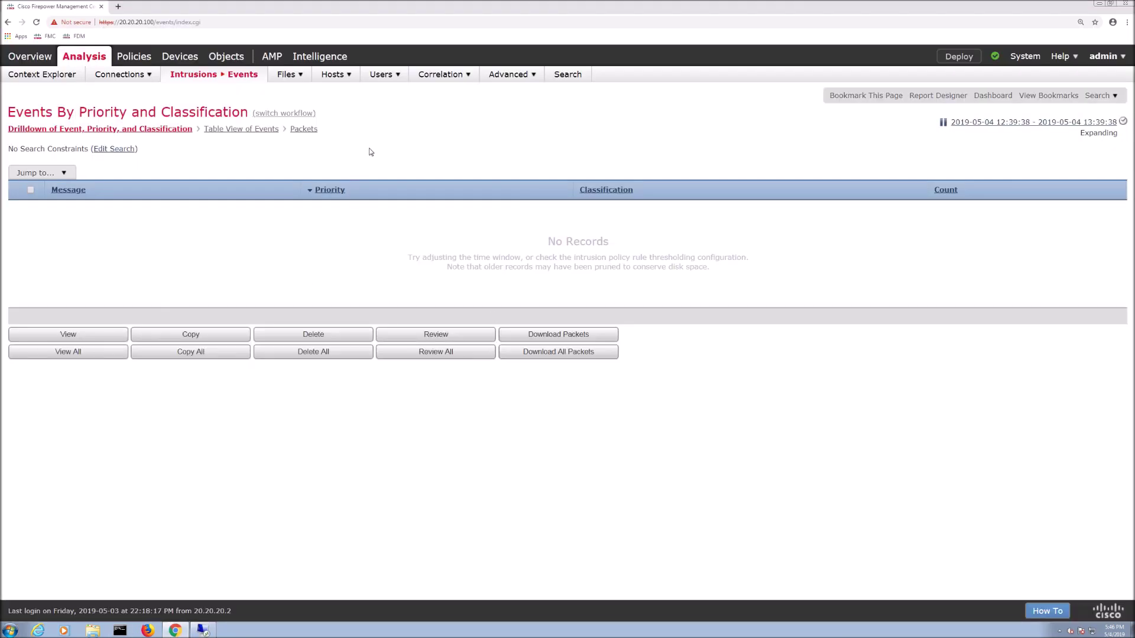
Reload the intrusion events page to list three medium-priority Denial of Service Modbus coil events
{"action": "right_click", "coordinate": [378, 148]}
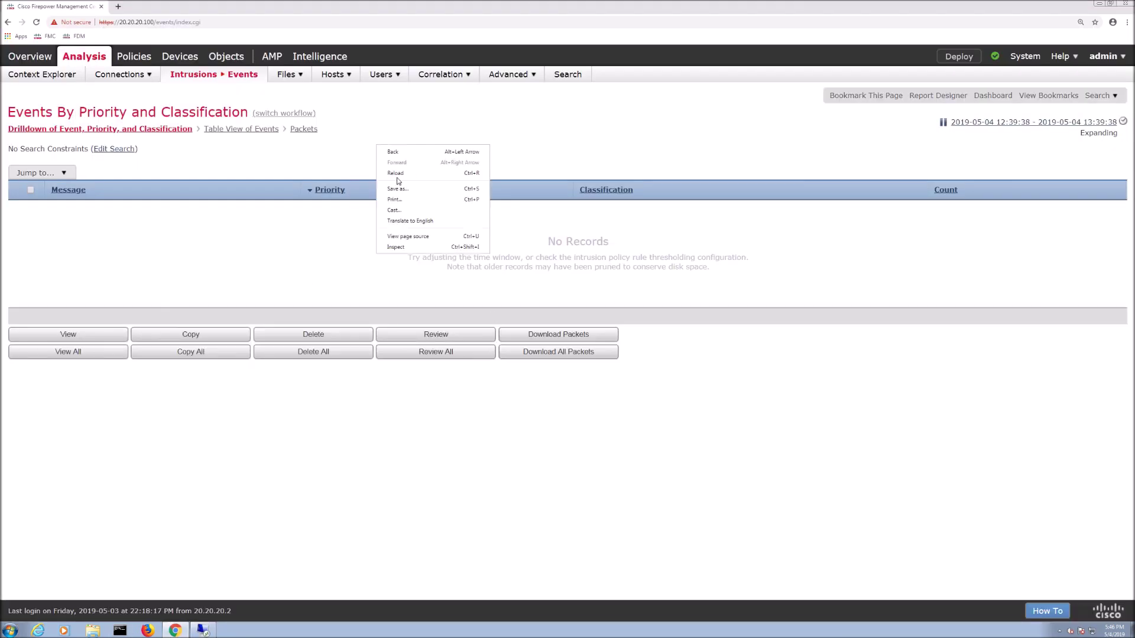
{"action": "left_click", "coordinate": [396, 174]}
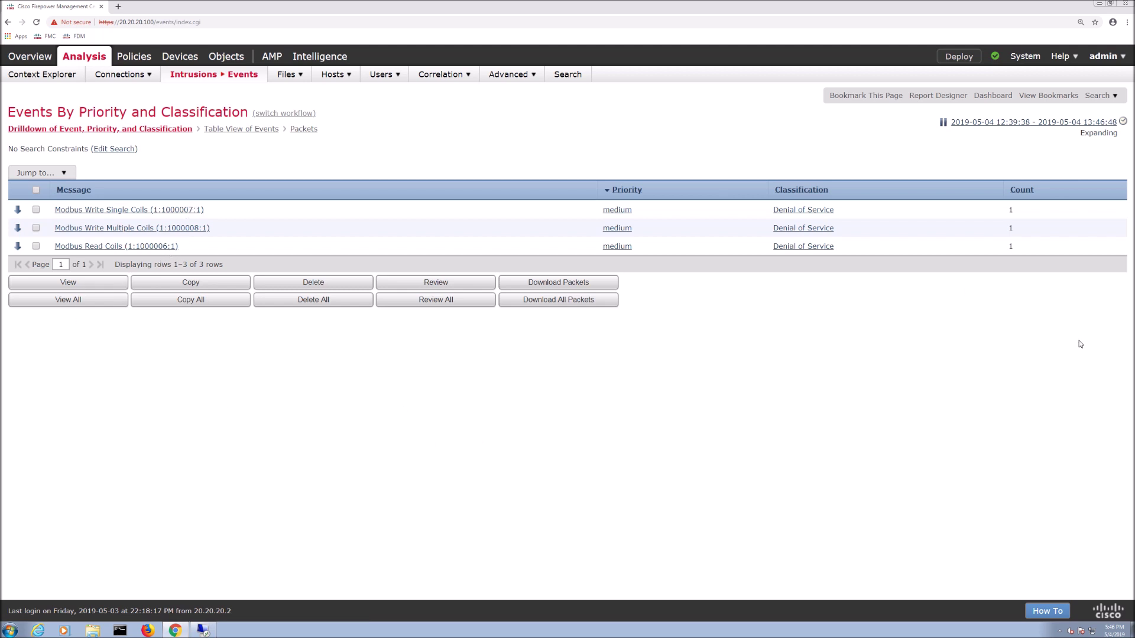
Switch to the events table showing 10.10.10.4 to 198.18.133.36 on port 502, then check source IP actions
{"action": "left_click", "coordinate": [231, 130]}
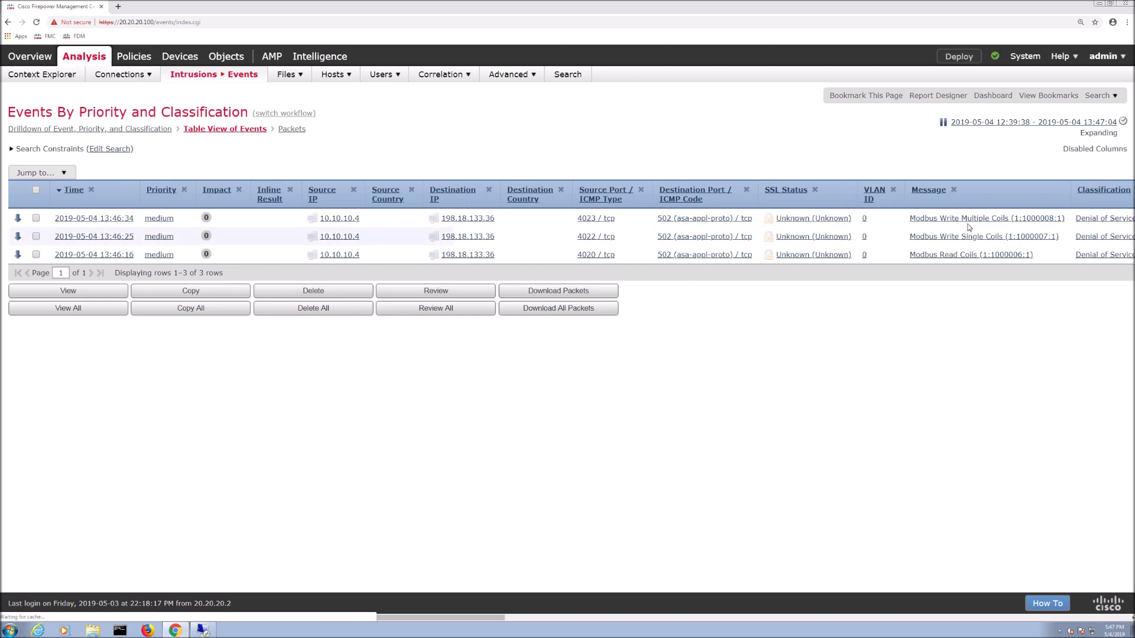
{"action": "right_click", "coordinate": [348, 222]}
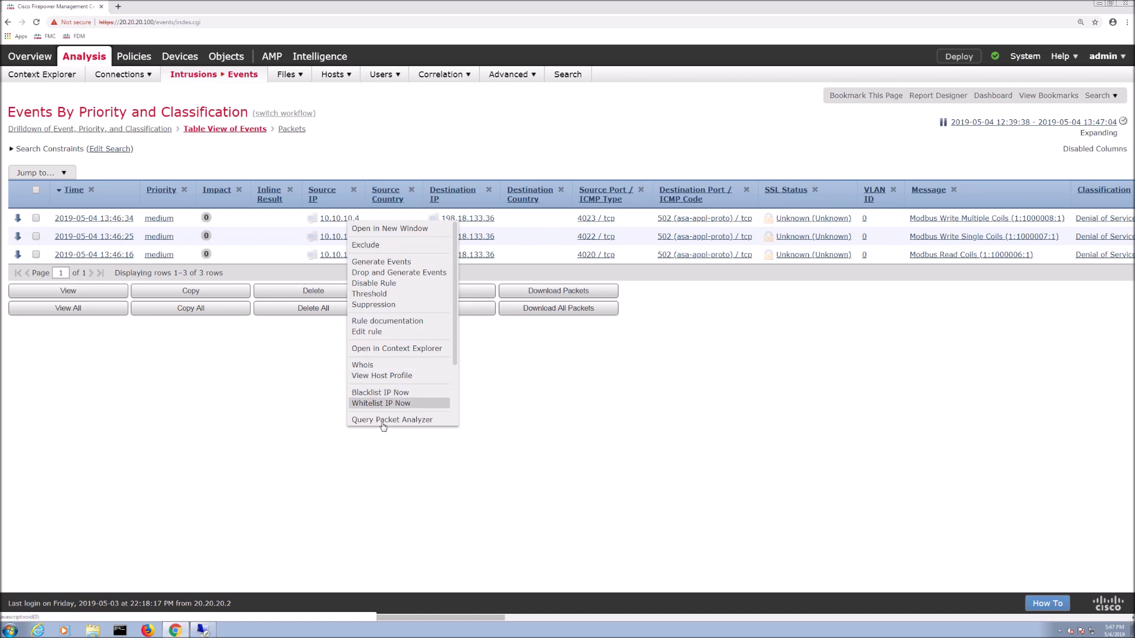
{"action": "left_click", "coordinate": [582, 403]}
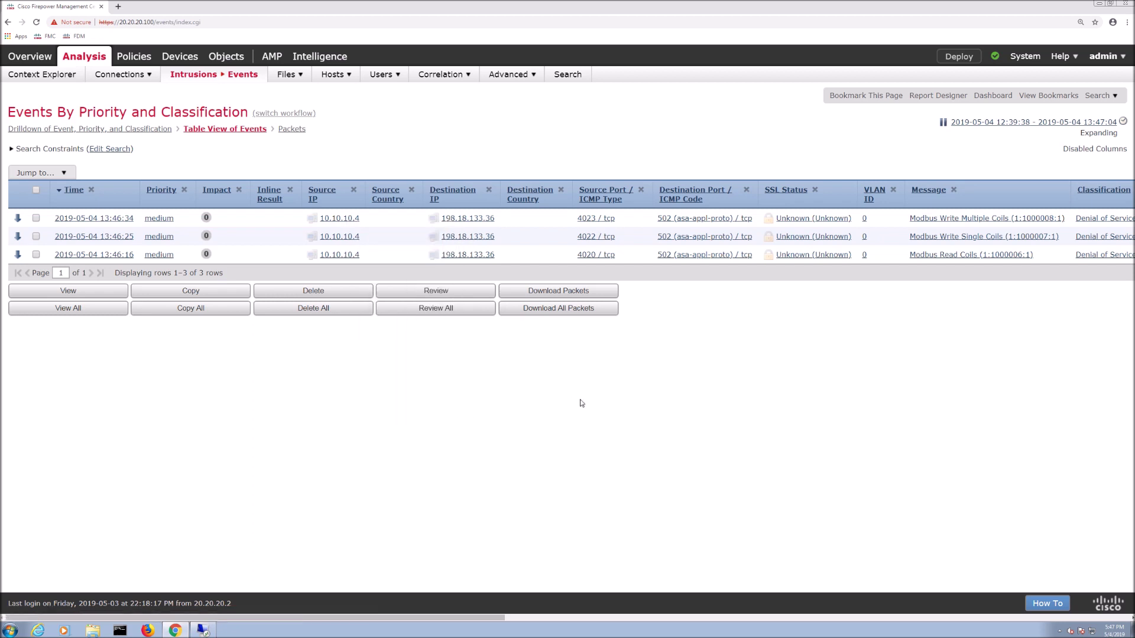